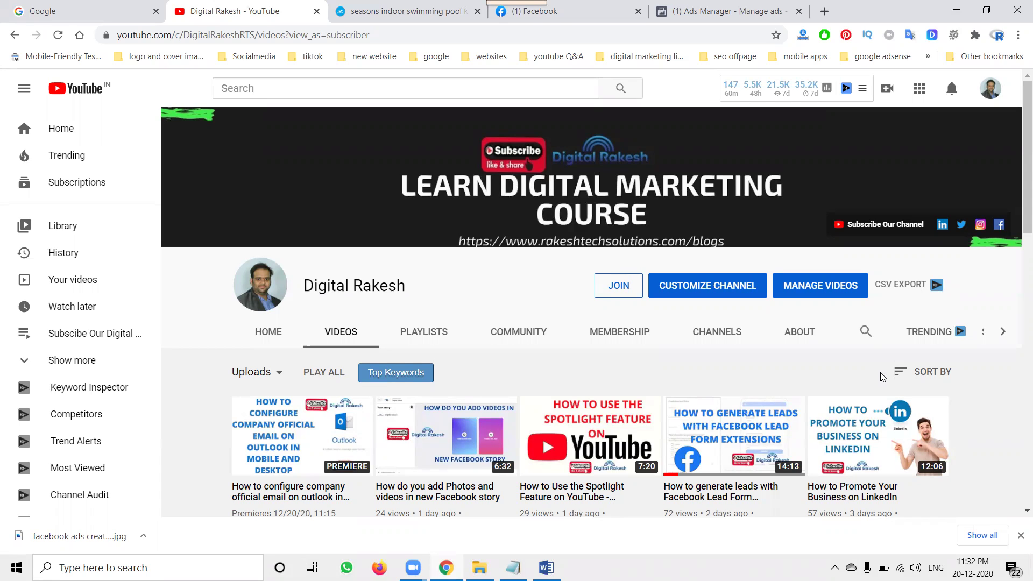
- Browse the Facebook news feed for sponsored posts and examine the MilesWeb and NoBroker.com ads
{"action": "left_click", "coordinate": [535, 11]}
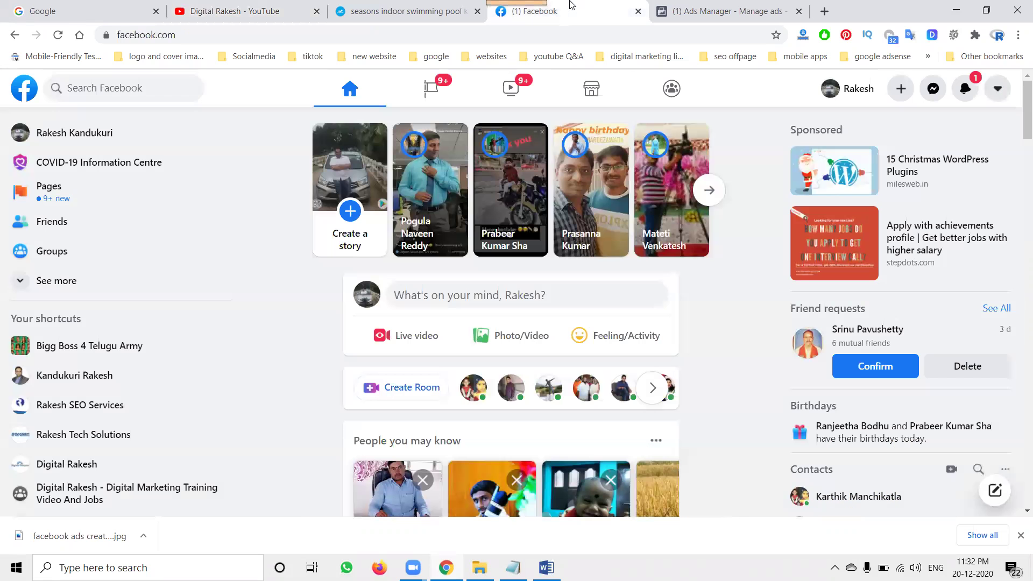
{"action": "scroll", "coordinate": [535, 319], "scroll_direction": "down", "scroll_amount": 3}
{"action": "scroll", "coordinate": [535, 315], "scroll_direction": "down", "scroll_amount": 5}
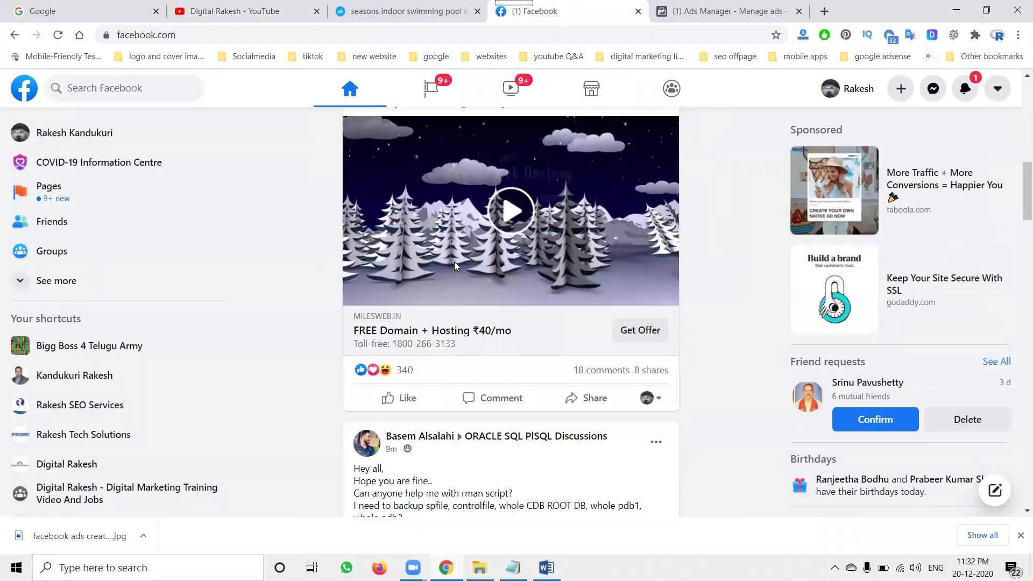
{"action": "scroll", "coordinate": [444, 252], "scroll_direction": "down", "scroll_amount": 3}
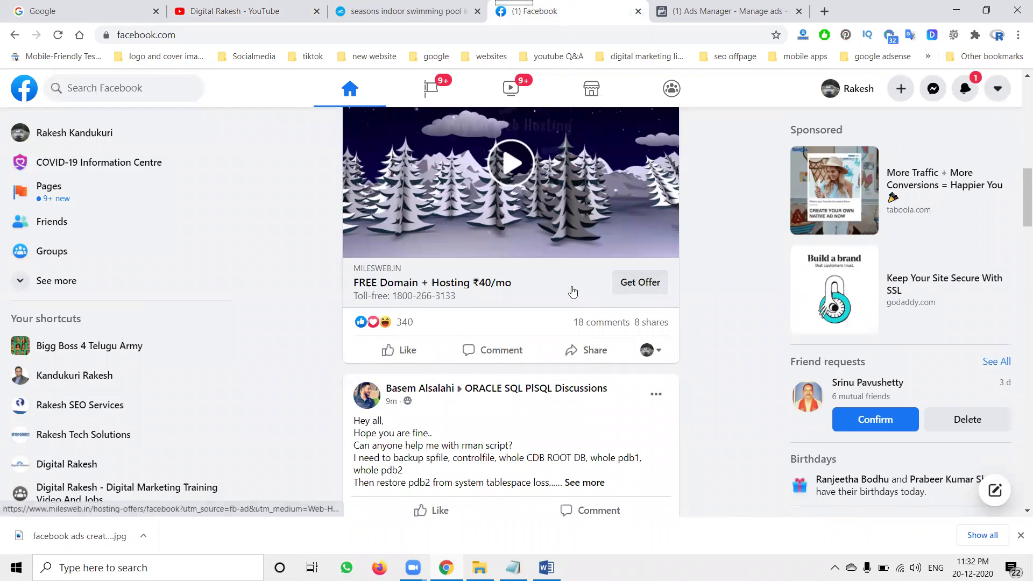
{"action": "scroll", "coordinate": [571, 293], "scroll_direction": "down", "scroll_amount": 6}
{"action": "scroll", "coordinate": [571, 294], "scroll_direction": "down", "scroll_amount": 12}
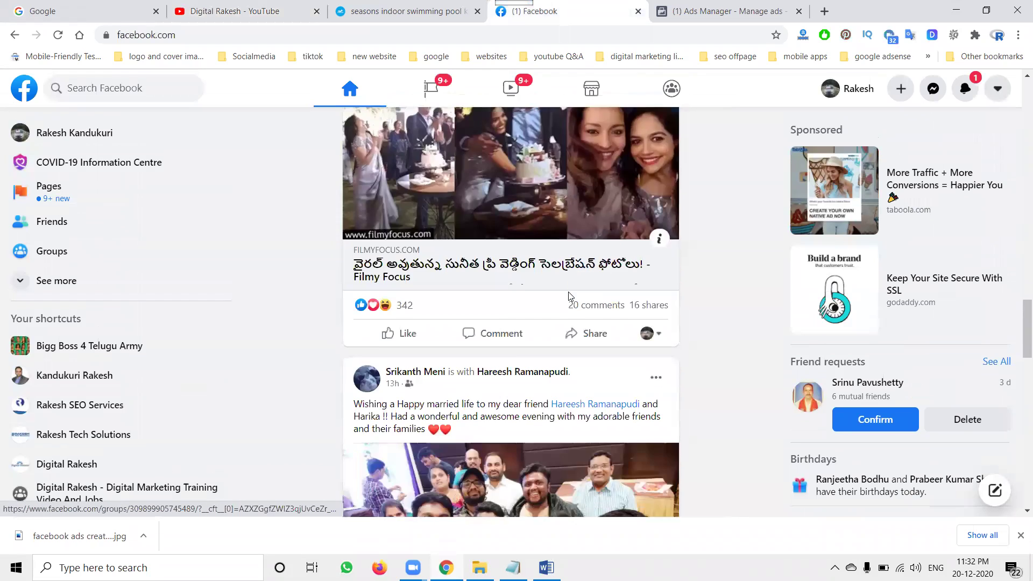
{"action": "scroll", "coordinate": [567, 296], "scroll_direction": "down", "scroll_amount": 8}
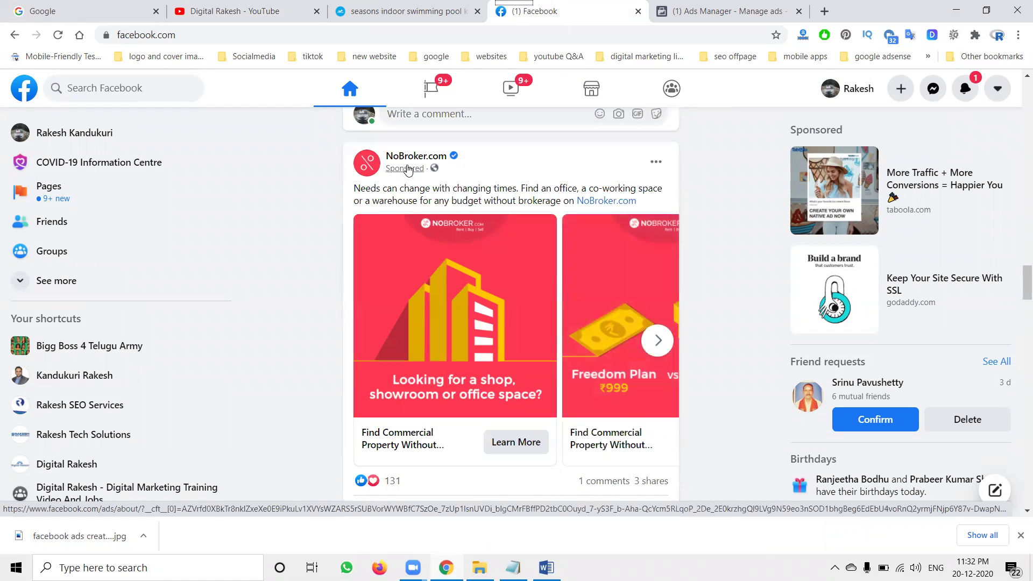
{"action": "scroll", "coordinate": [516, 412], "scroll_direction": "down", "scroll_amount": 1}
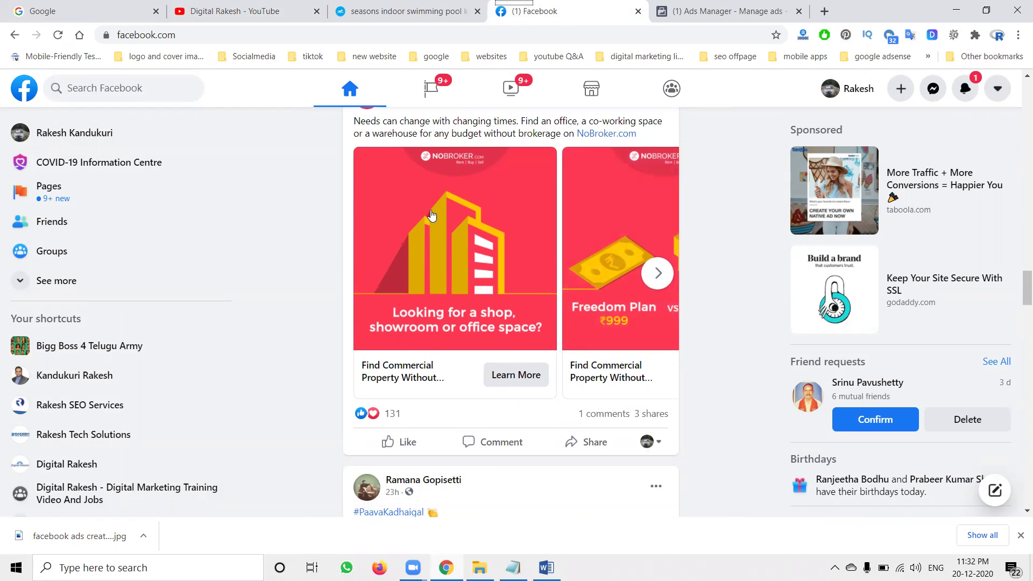
- View the Seasons Indoor Swim website and YouTube channel page, and bring up the new-campaign objectives in Ads Manager for review
{"action": "left_click", "coordinate": [376, 7]}
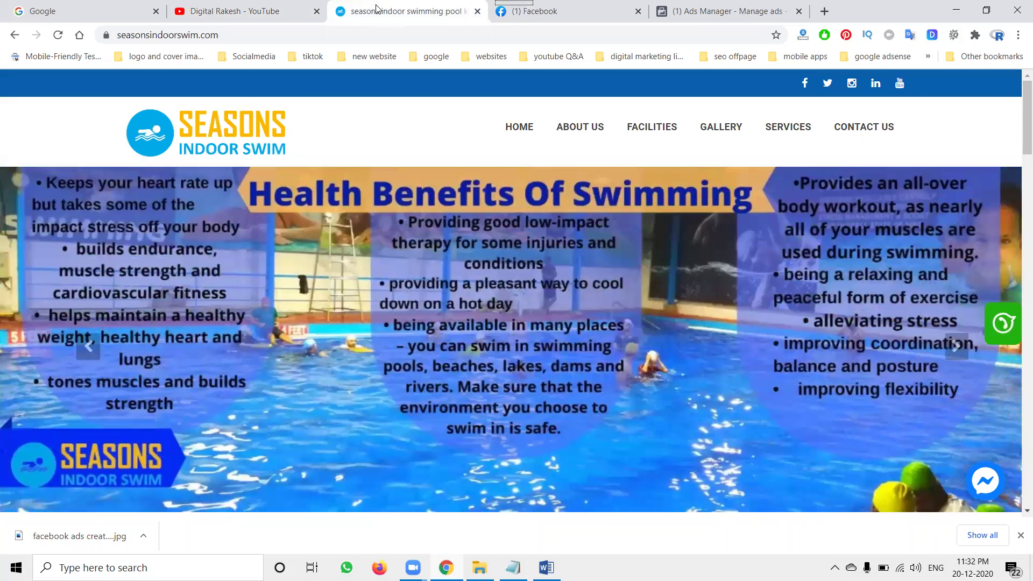
{"action": "left_click", "coordinate": [258, 11]}
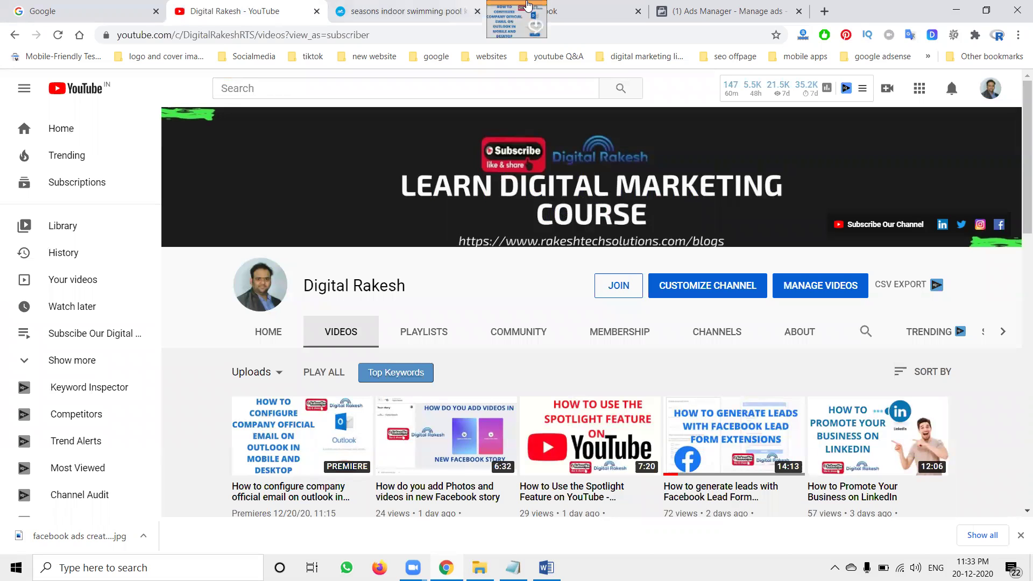
{"action": "left_click", "coordinate": [710, 11]}
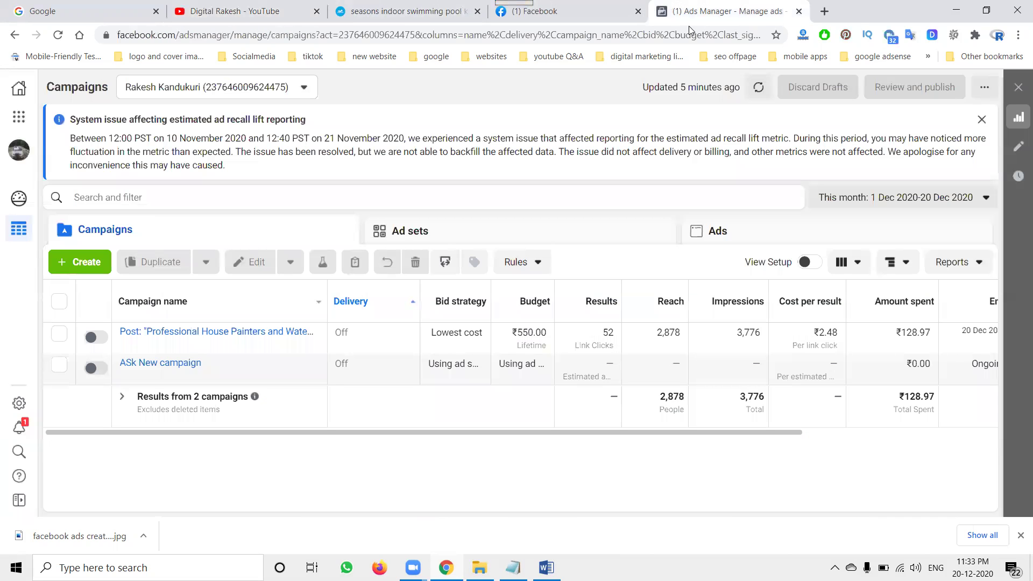
{"action": "left_click", "coordinate": [86, 264]}
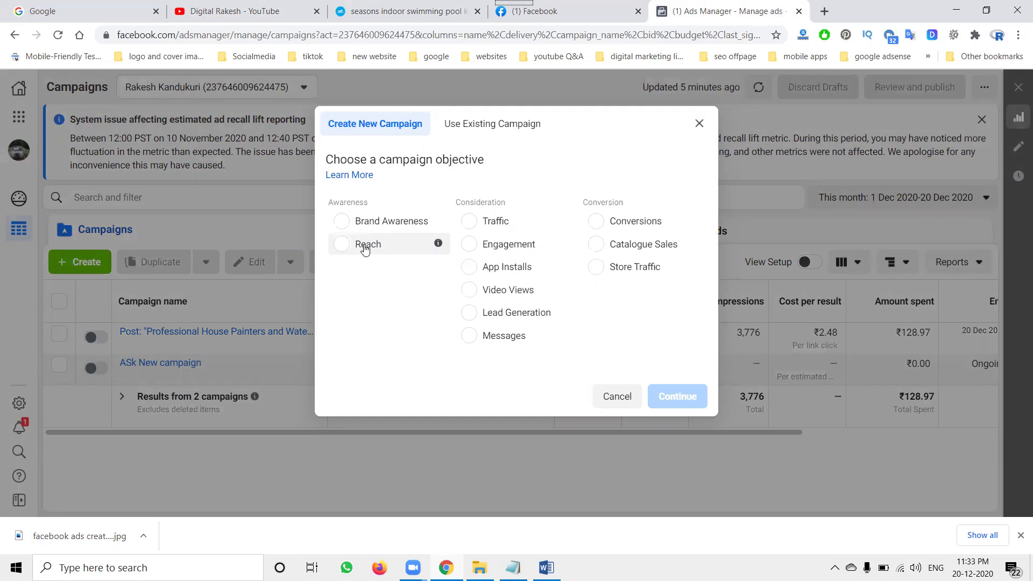
{"action": "mouse_move", "coordinate": [435, 241]}
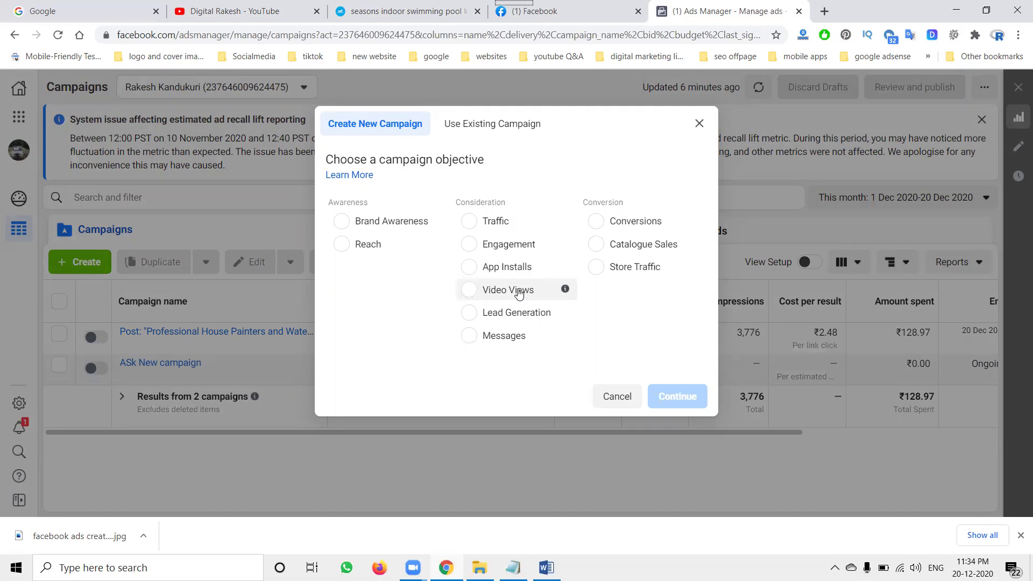
- Examine more sponsored posts in the Facebook feed, including the e-commerce class ad and the Samaara Tea video ad with their call-to-action buttons
{"action": "left_click", "coordinate": [549, 10]}
{"action": "scroll", "coordinate": [526, 387], "scroll_direction": "down", "scroll_amount": 20}
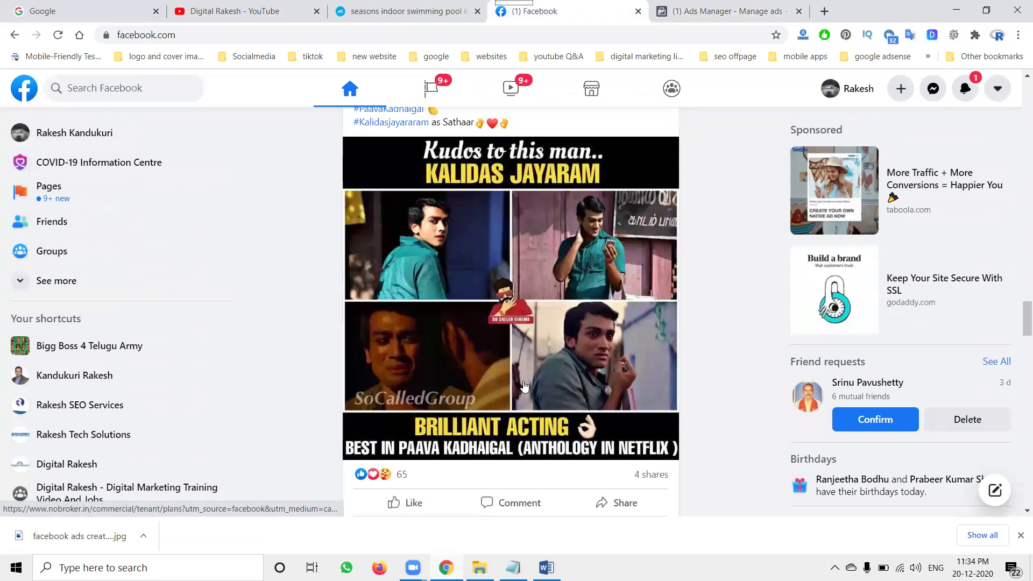
{"action": "scroll", "coordinate": [523, 396], "scroll_direction": "down", "scroll_amount": 15}
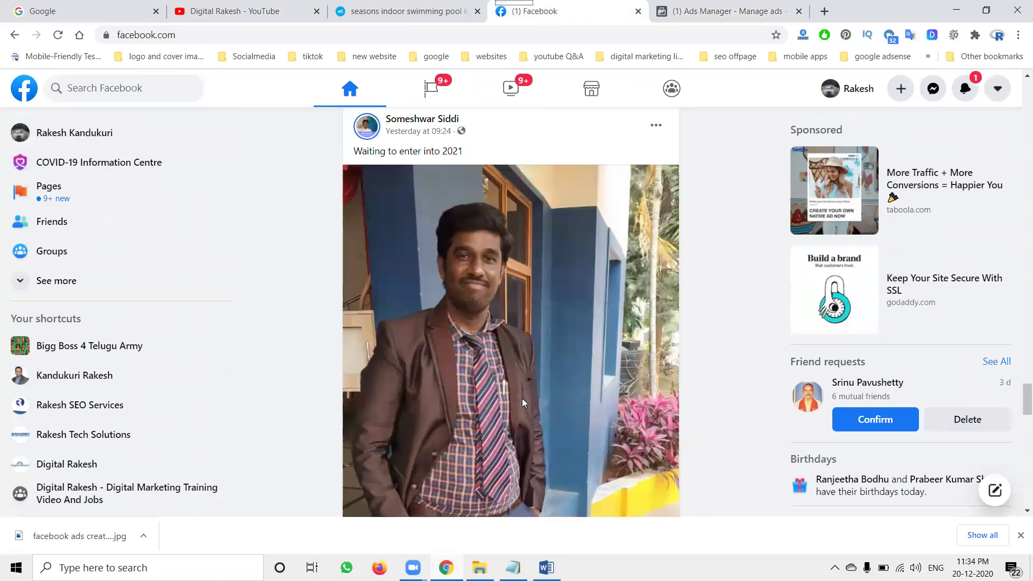
{"action": "scroll", "coordinate": [522, 404], "scroll_direction": "down", "scroll_amount": 7}
{"action": "scroll", "coordinate": [521, 410], "scroll_direction": "down", "scroll_amount": 10}
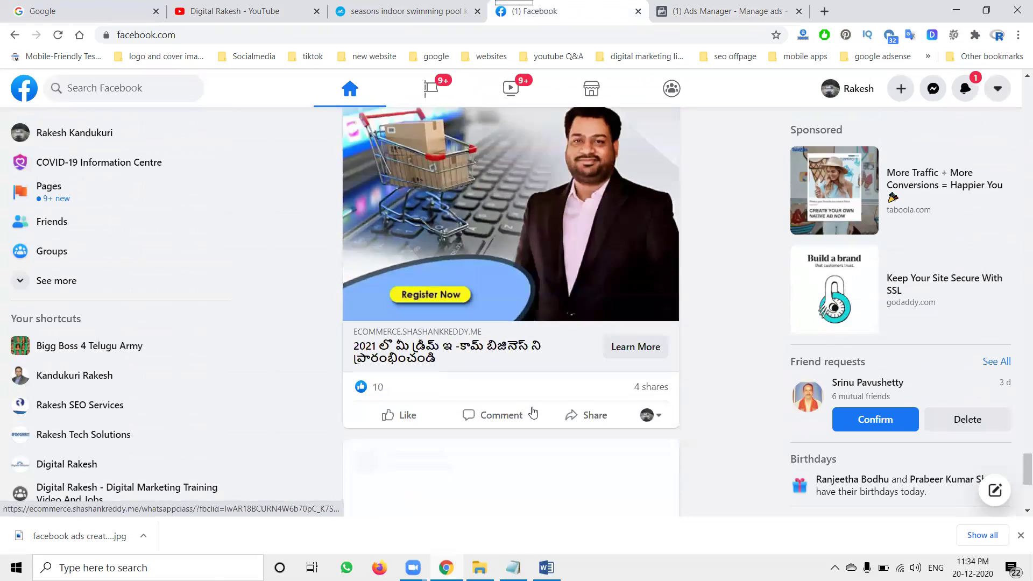
{"action": "scroll", "coordinate": [532, 412], "scroll_direction": "up", "scroll_amount": 5}
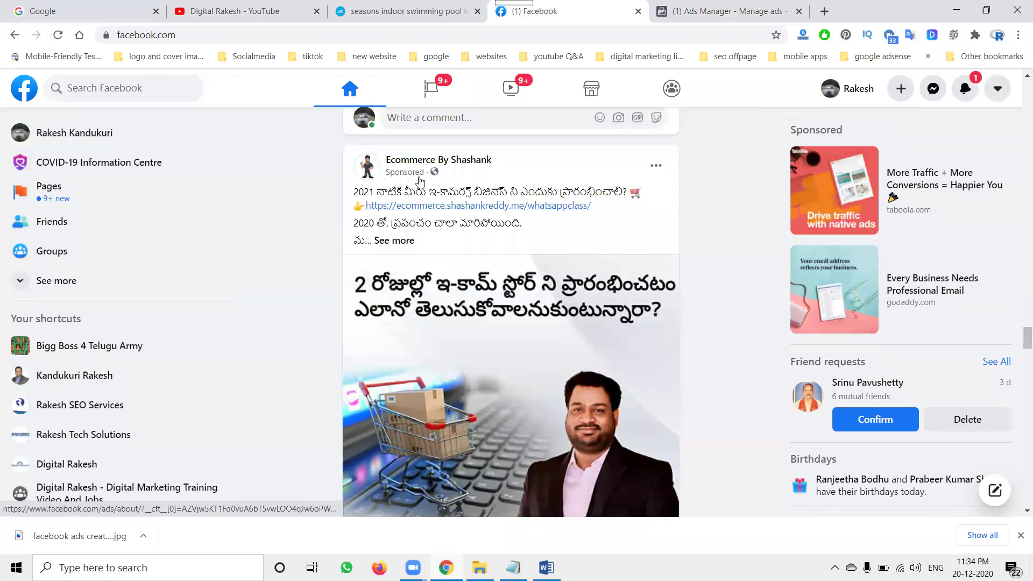
{"action": "scroll", "coordinate": [532, 413], "scroll_direction": "down", "scroll_amount": 4}
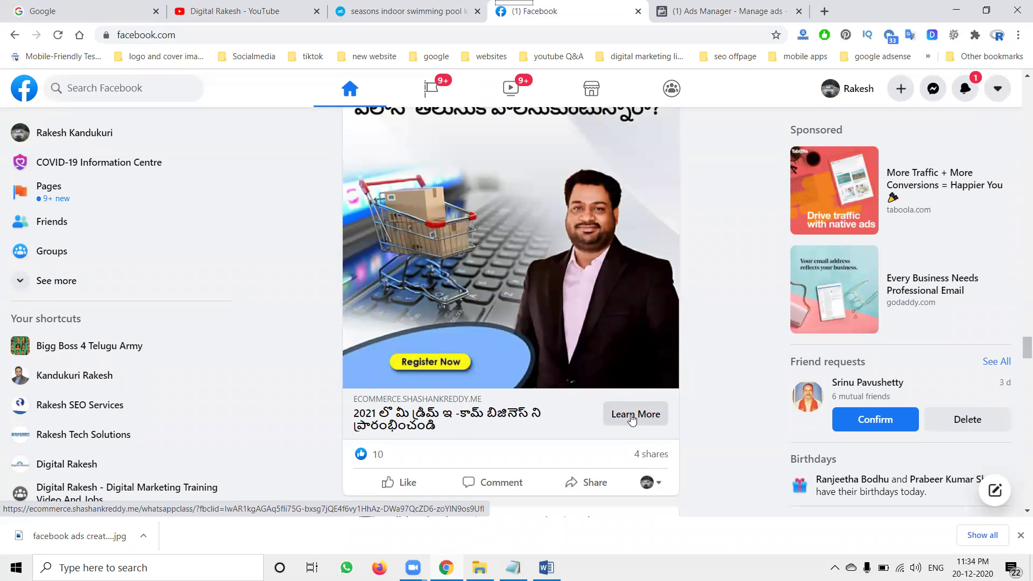
{"action": "scroll", "coordinate": [632, 420], "scroll_direction": "down", "scroll_amount": 15}
{"action": "scroll", "coordinate": [636, 436], "scroll_direction": "down", "scroll_amount": 15}
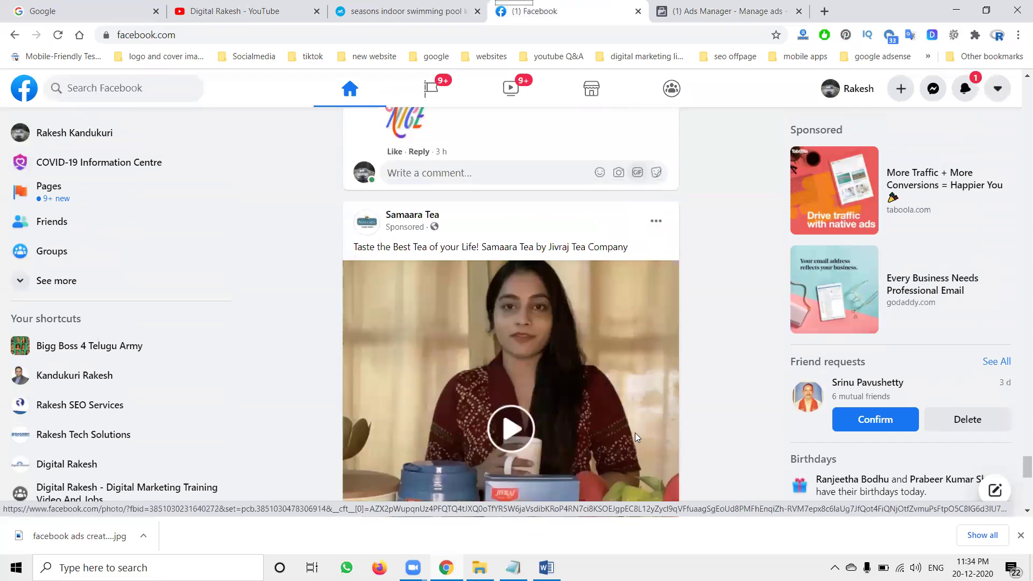
{"action": "scroll", "coordinate": [635, 437], "scroll_direction": "down", "scroll_amount": 2}
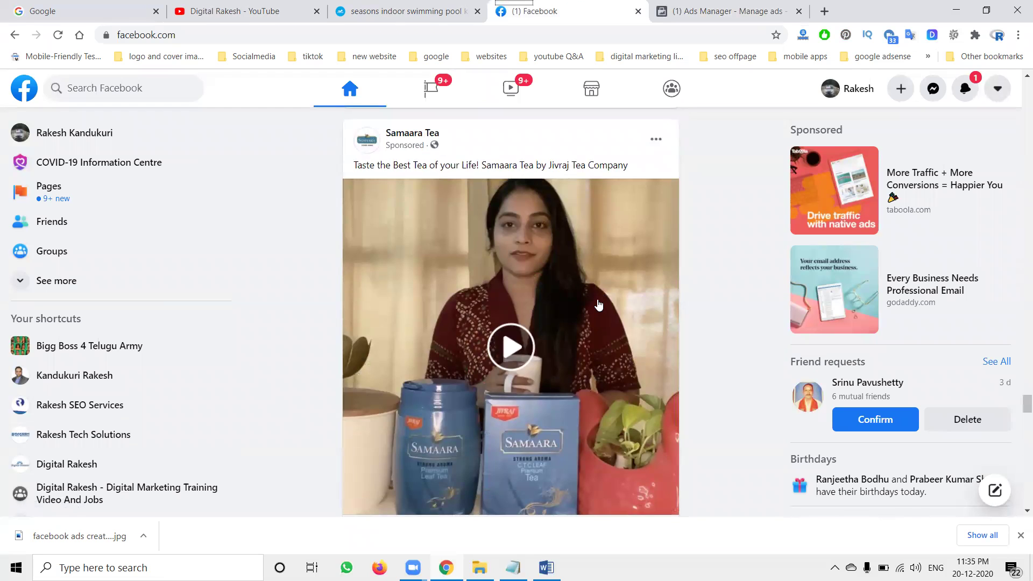
{"action": "scroll", "coordinate": [599, 304], "scroll_direction": "down", "scroll_amount": 5}
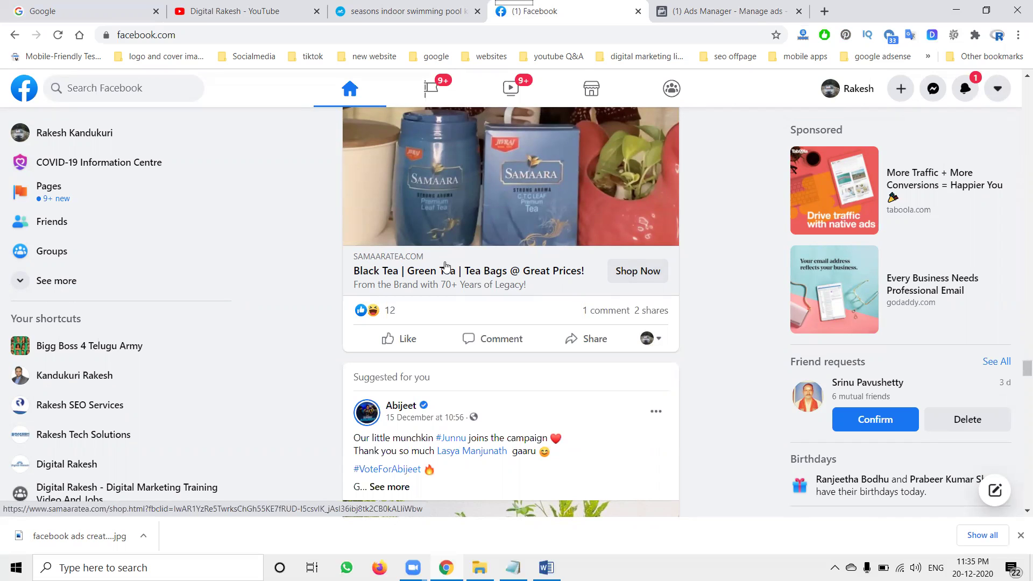
- Check the campaign objectives in Ads Manager against the Seasons Indoor Swim website, and dismiss the objective chooser
{"action": "left_click", "coordinate": [706, 20]}
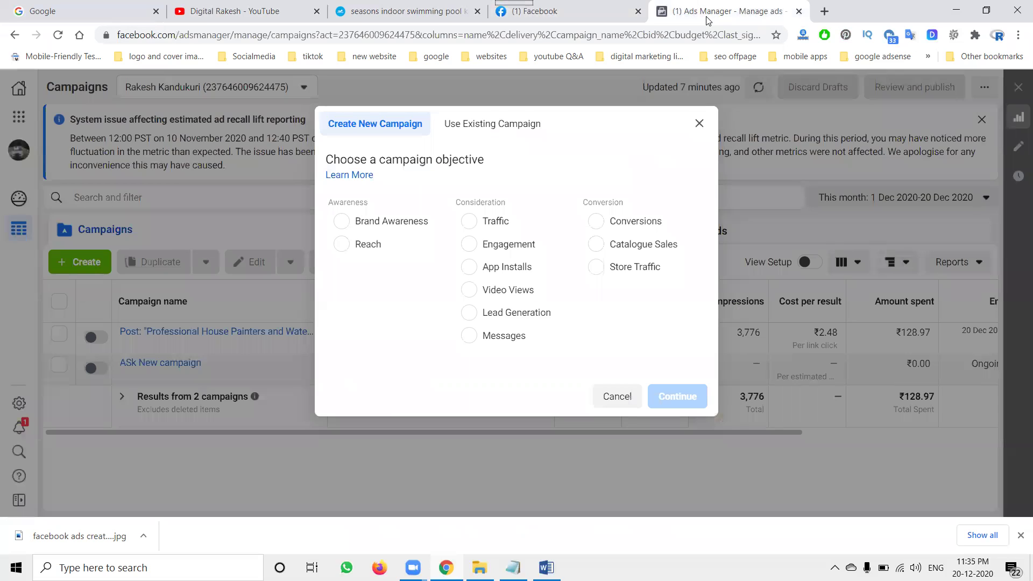
{"action": "left_click", "coordinate": [416, 6]}
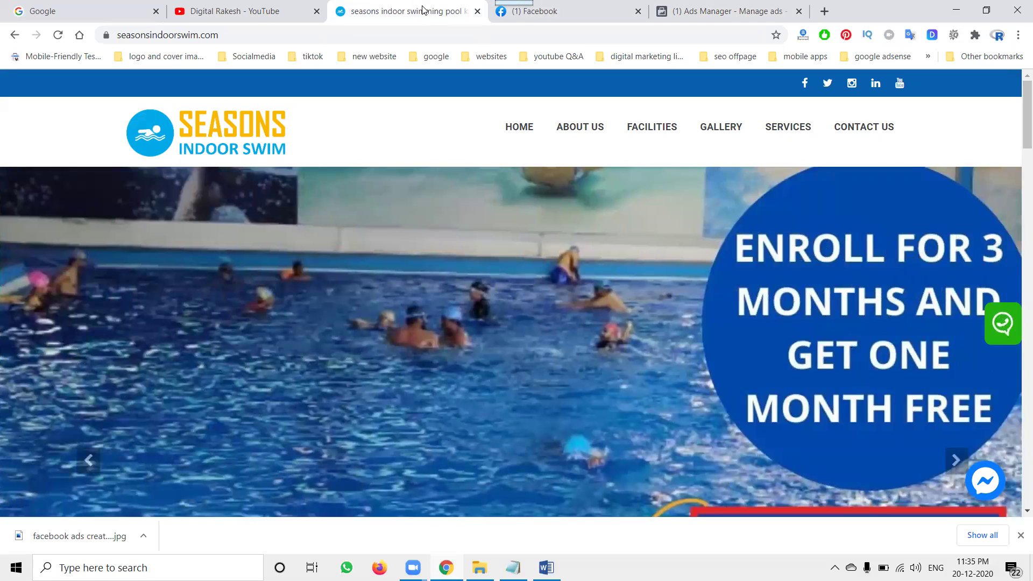
{"action": "left_click", "coordinate": [694, 10]}
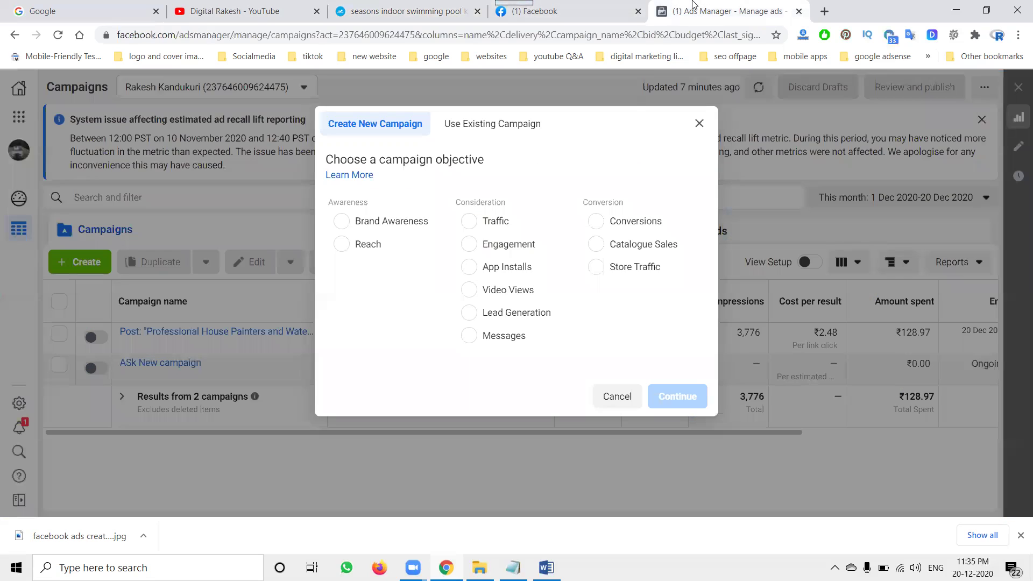
{"action": "left_click", "coordinate": [699, 123]}
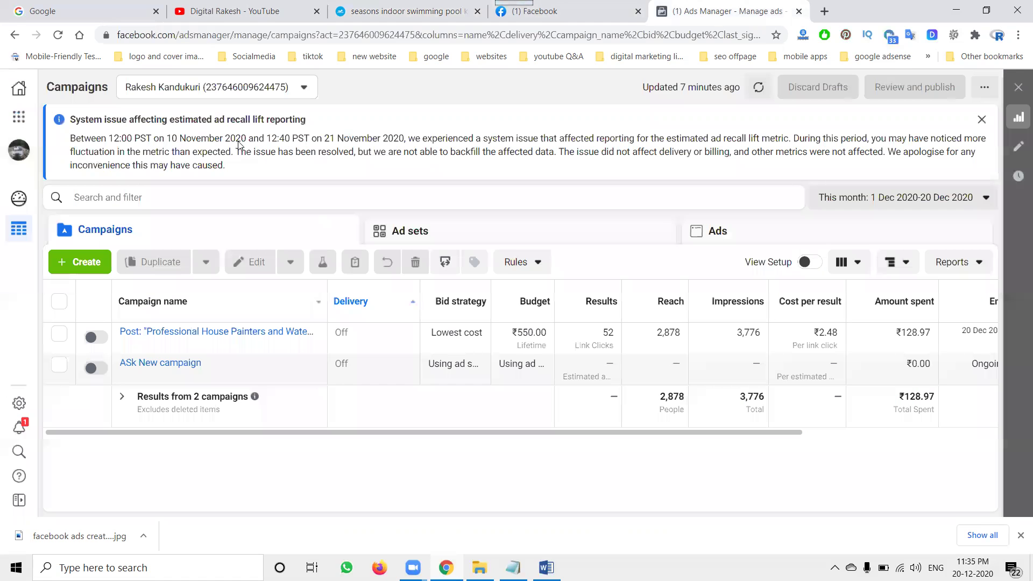
- Review the ad account's billing transactions and return to the Ads Manager campaigns list
{"action": "left_click", "coordinate": [19, 118]}
{"action": "left_click", "coordinate": [185, 164]}
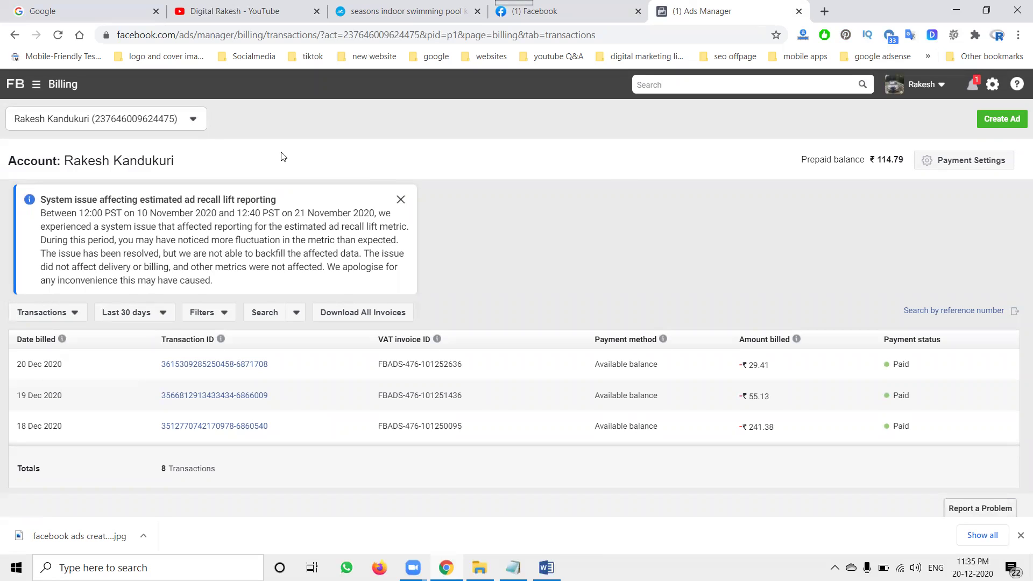
{"action": "mouse_move", "coordinate": [36, 84]}
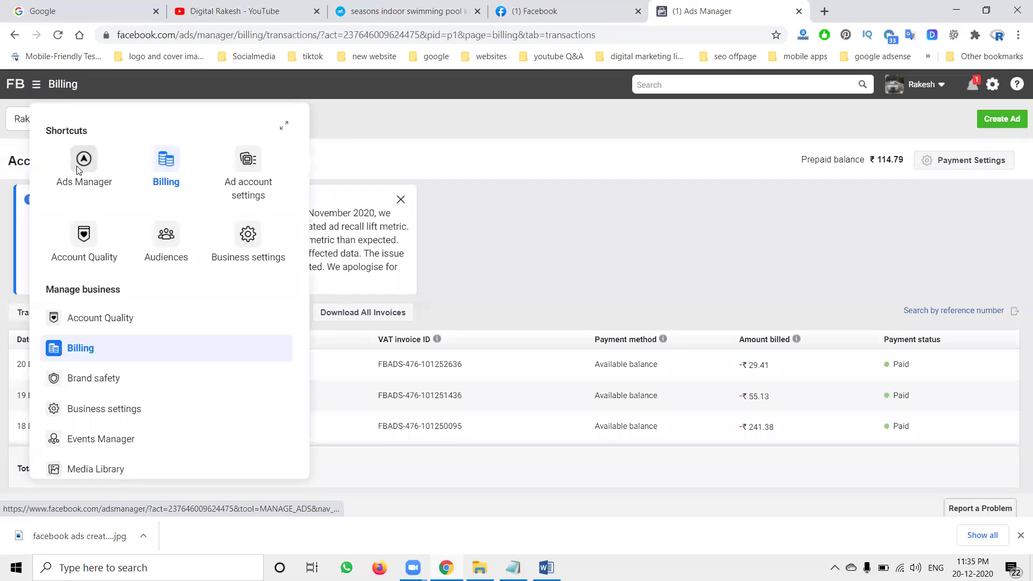
{"action": "left_click", "coordinate": [76, 171]}
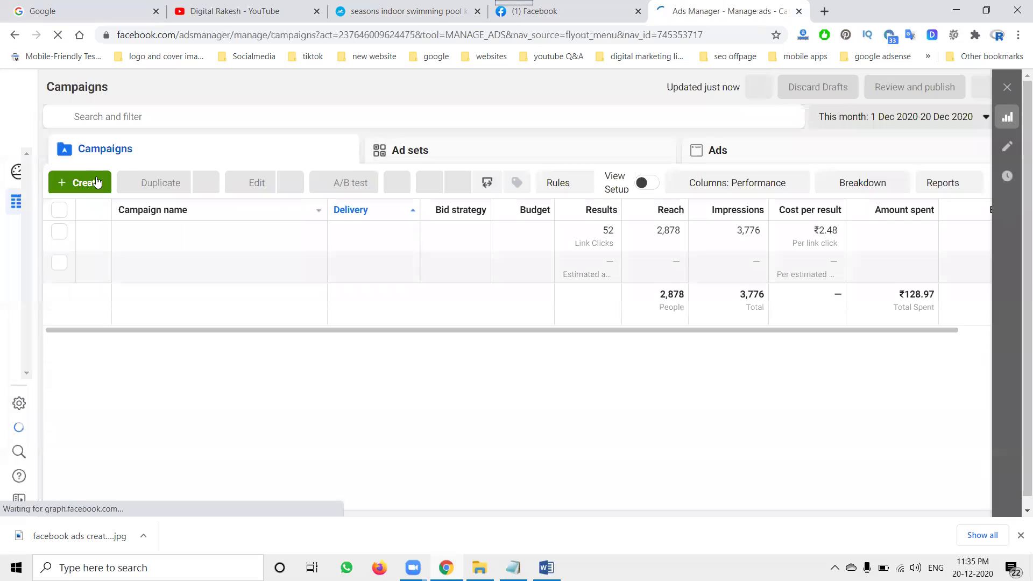
- Create a new campaign with the Brand Awareness objective
{"action": "left_click", "coordinate": [72, 180]}
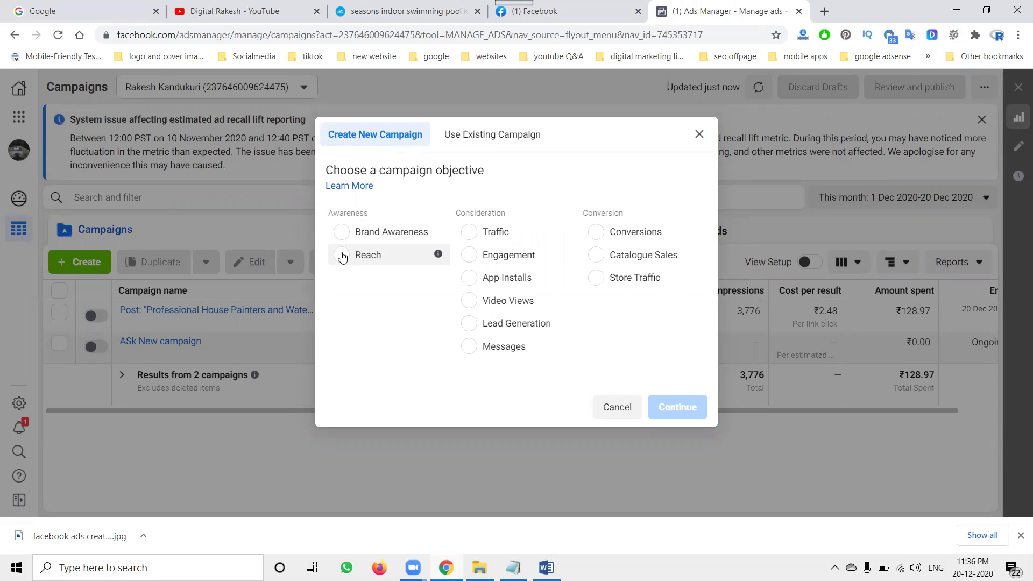
{"action": "left_click", "coordinate": [350, 232]}
{"action": "left_click", "coordinate": [682, 479]}
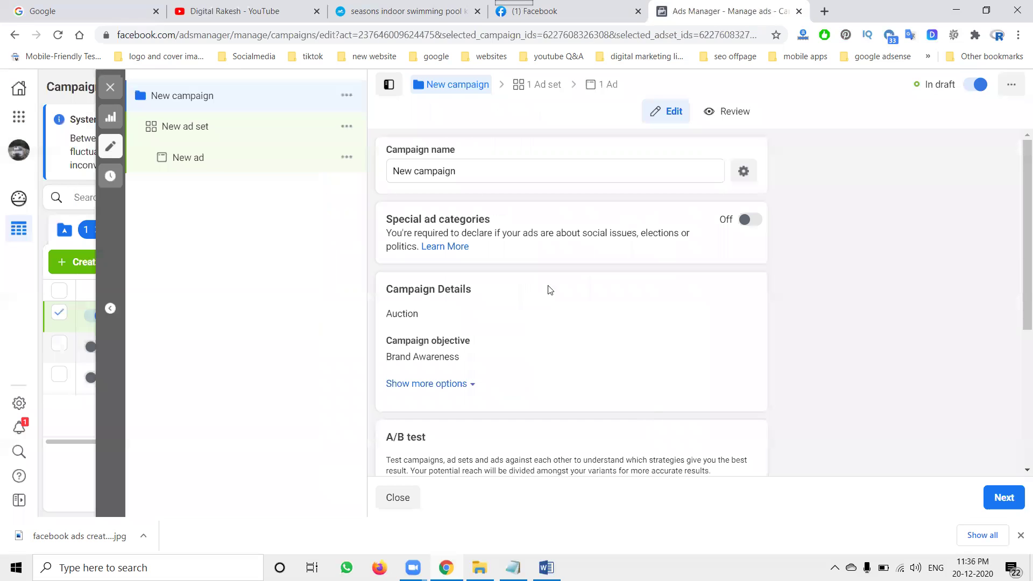
- Name the campaign "Season swim New campaign" and continue to the ad set settings
{"action": "left_click", "coordinate": [395, 171]}
{"action": "type", "text": "Season "}
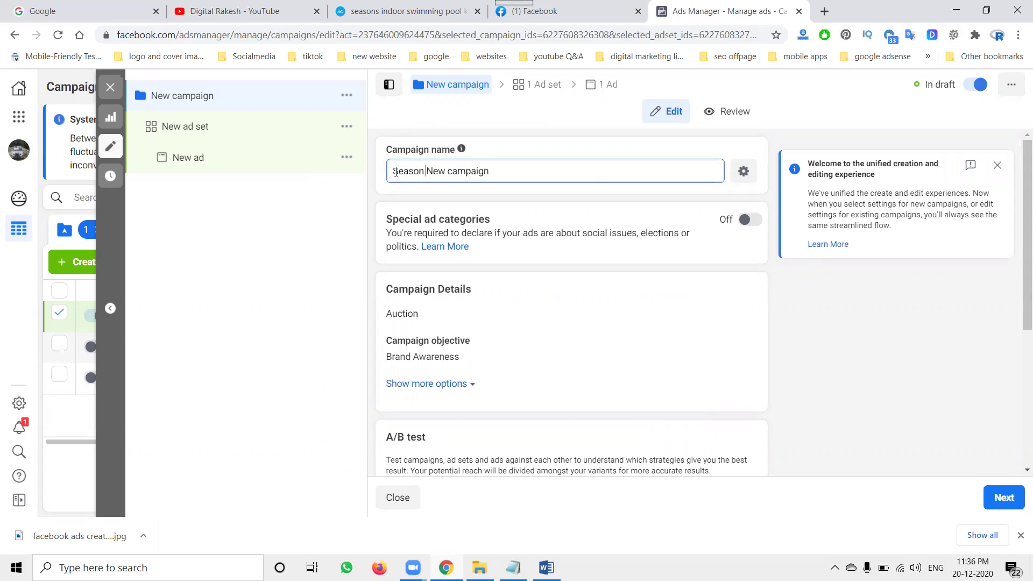
{"action": "type", "text": "swim"}
{"action": "scroll", "coordinate": [450, 290], "scroll_direction": "down", "scroll_amount": 5}
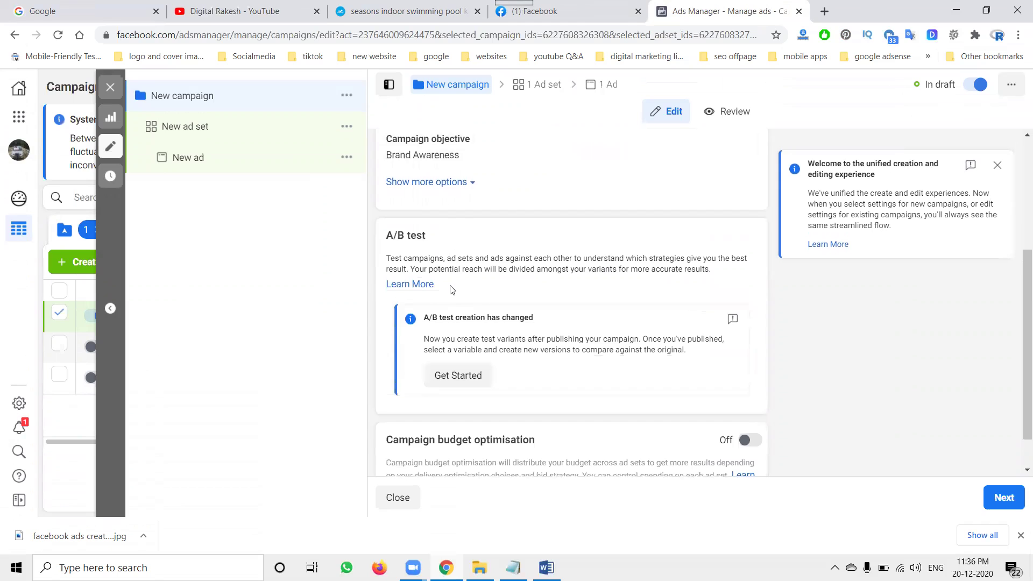
{"action": "scroll", "coordinate": [419, 266], "scroll_direction": "up", "scroll_amount": 2}
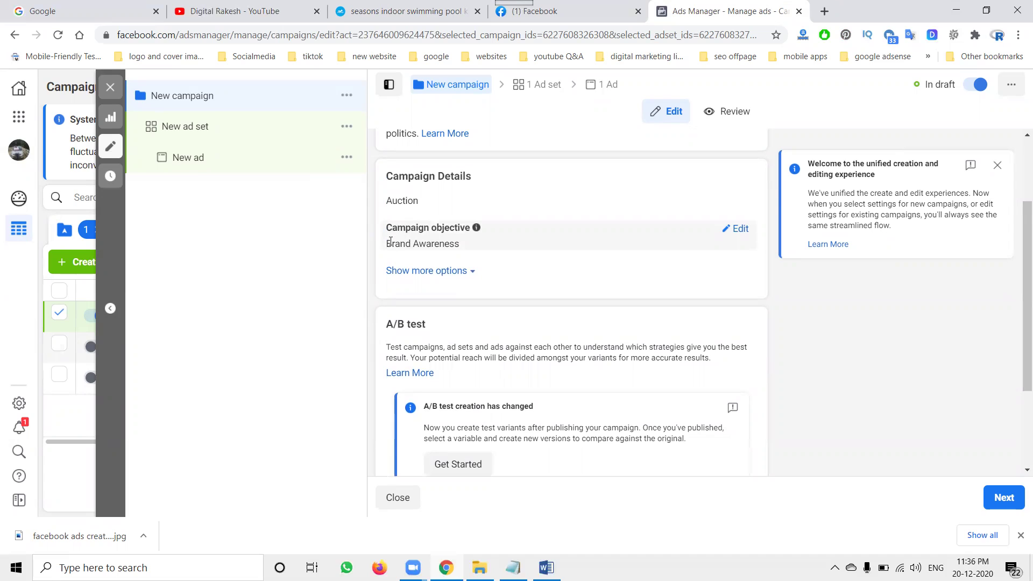
{"action": "left_click", "coordinate": [999, 496]}
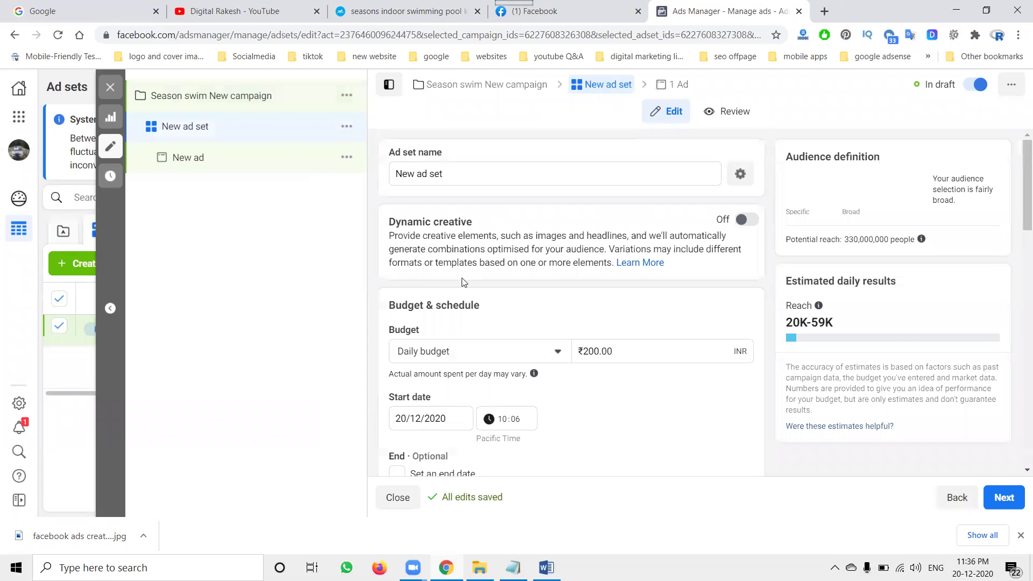
- Name the ad set "Seasons New ad set" and set its daily budget to ₹80
{"action": "left_click", "coordinate": [398, 172]}
{"action": "type", "text": "Seasons"}
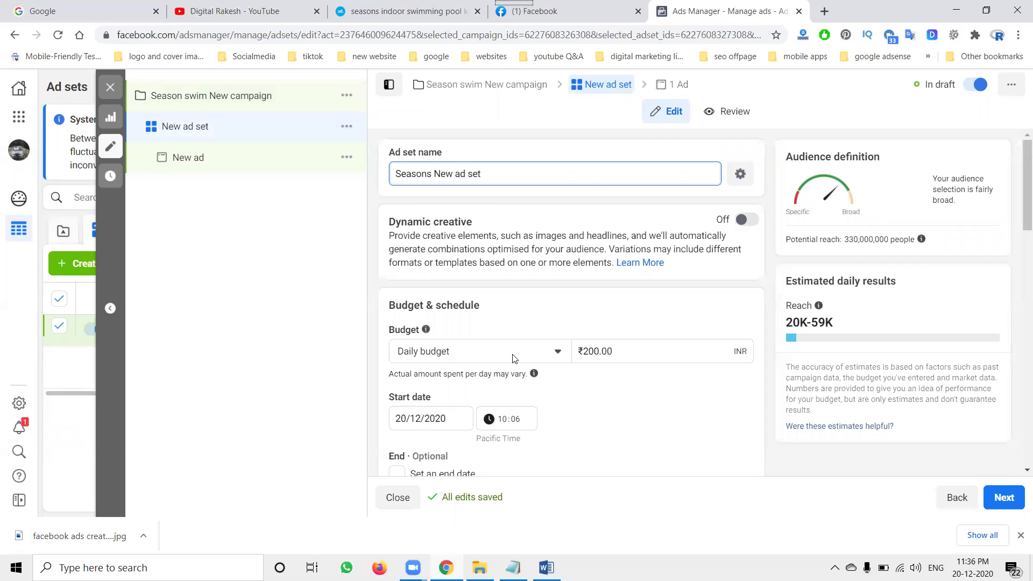
{"action": "triple_click", "coordinate": [599, 350]}
{"action": "type", "text": "80"}
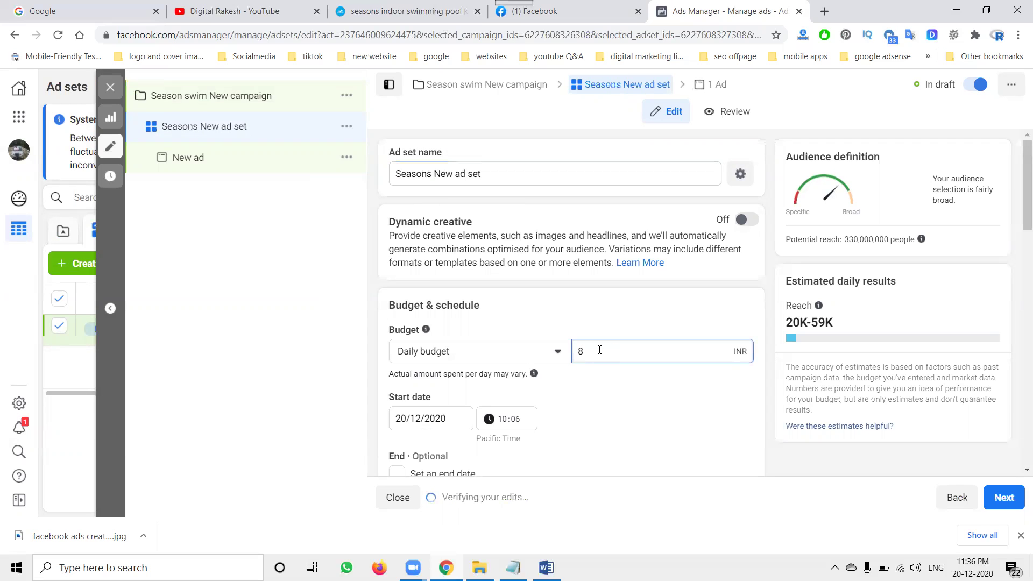
{"action": "left_click", "coordinate": [632, 331]}
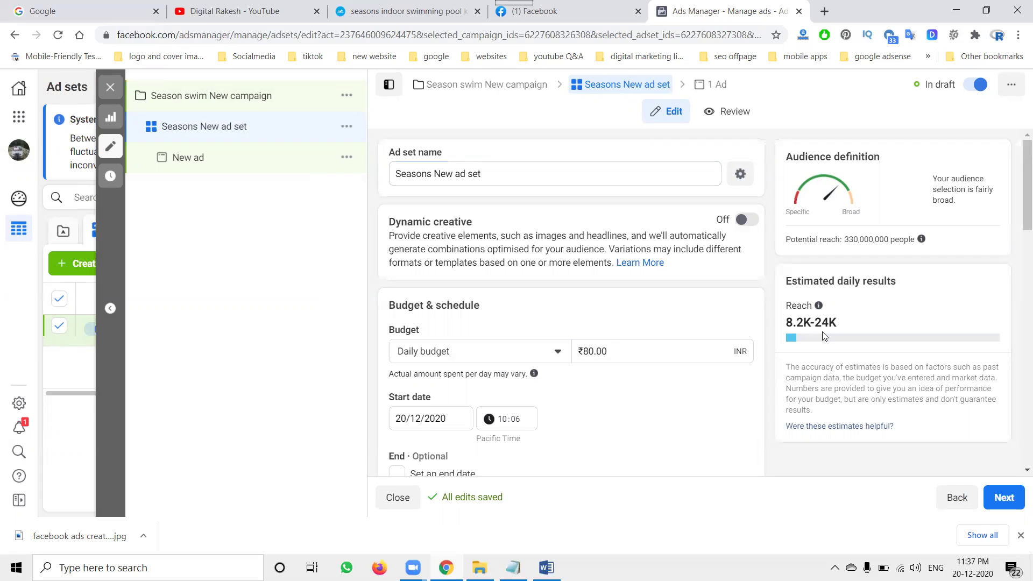
- Edit the ad set's audience locations to target areas near Hyderabad, including Kondapur, Telangana within 80 km and Miyapur
{"action": "scroll", "coordinate": [703, 336], "scroll_direction": "down", "scroll_amount": 1}
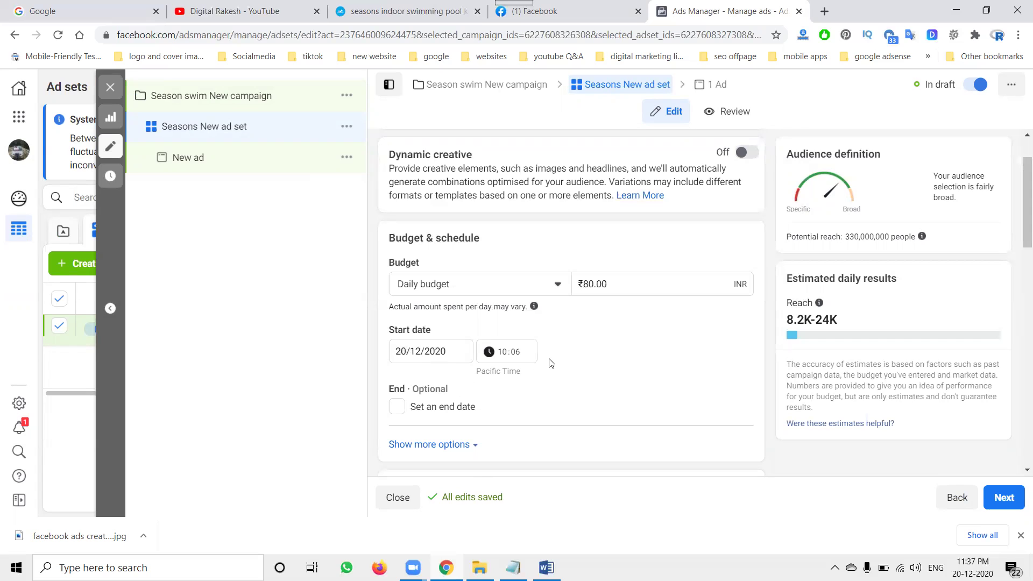
{"action": "scroll", "coordinate": [549, 361], "scroll_direction": "down", "scroll_amount": 3}
{"action": "scroll", "coordinate": [450, 331], "scroll_direction": "down", "scroll_amount": 2}
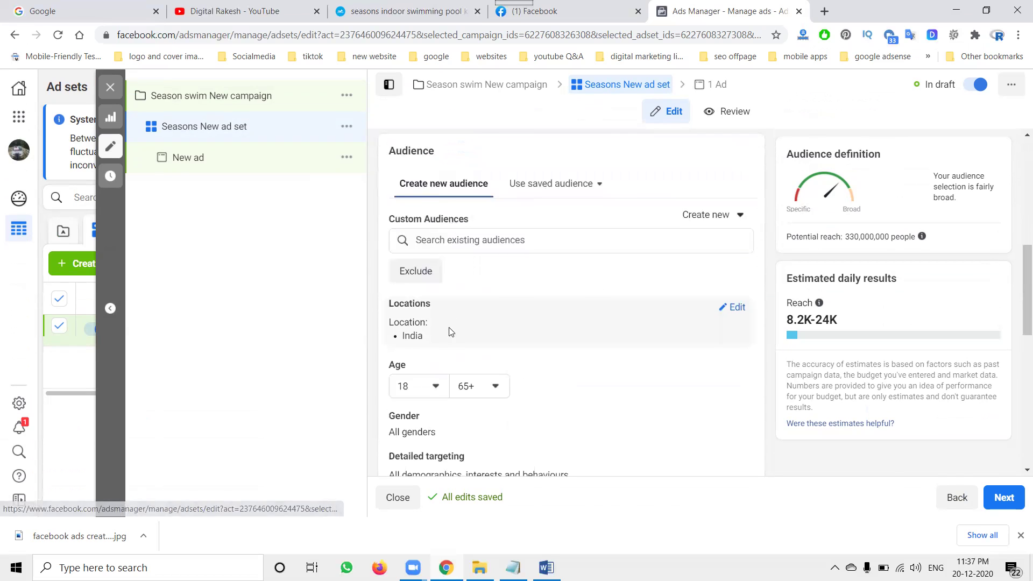
{"action": "left_click", "coordinate": [733, 307]}
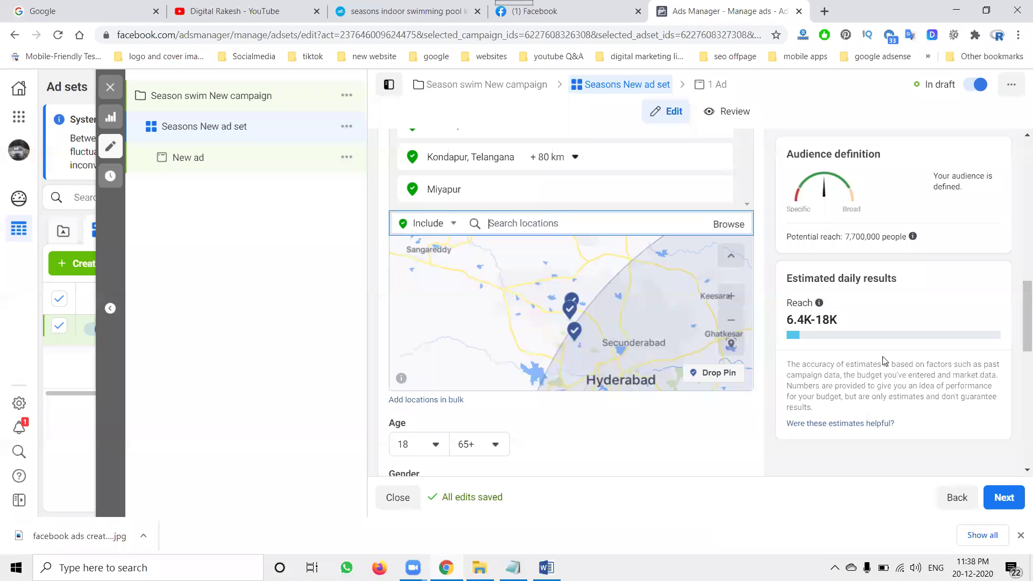
- Set the audience's maximum age to 45
{"action": "scroll", "coordinate": [501, 301], "scroll_direction": "down", "scroll_amount": 3}
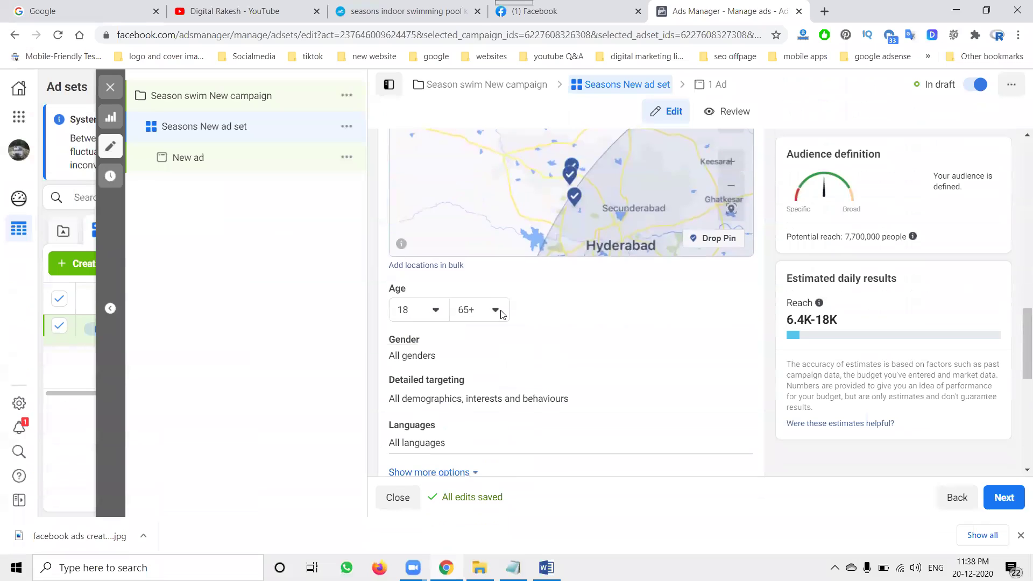
{"action": "left_click", "coordinate": [486, 312]}
{"action": "scroll", "coordinate": [484, 390], "scroll_direction": "up", "scroll_amount": 1}
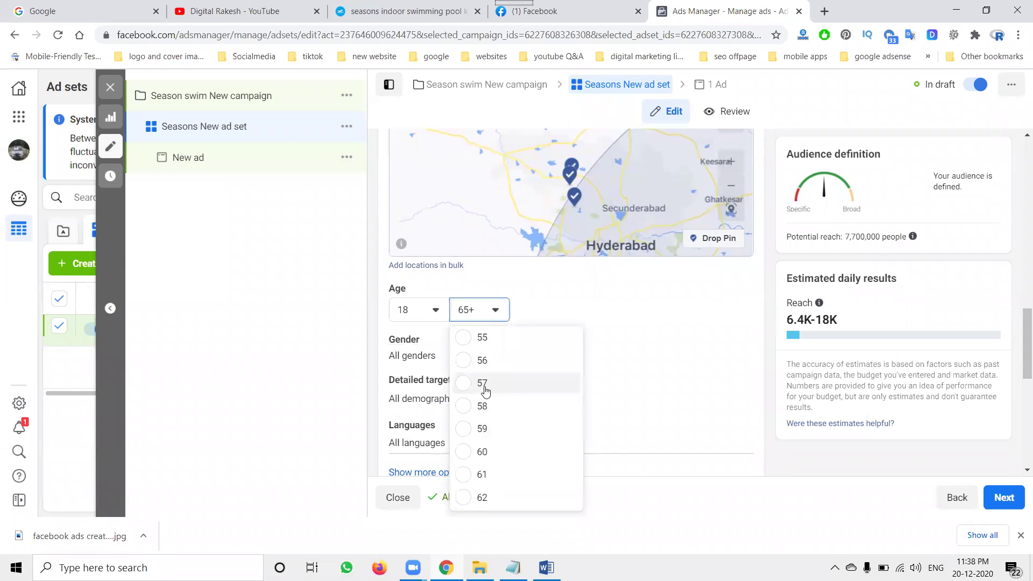
{"action": "scroll", "coordinate": [484, 391], "scroll_direction": "up", "scroll_amount": 2}
{"action": "scroll", "coordinate": [484, 385], "scroll_direction": "up", "scroll_amount": 2}
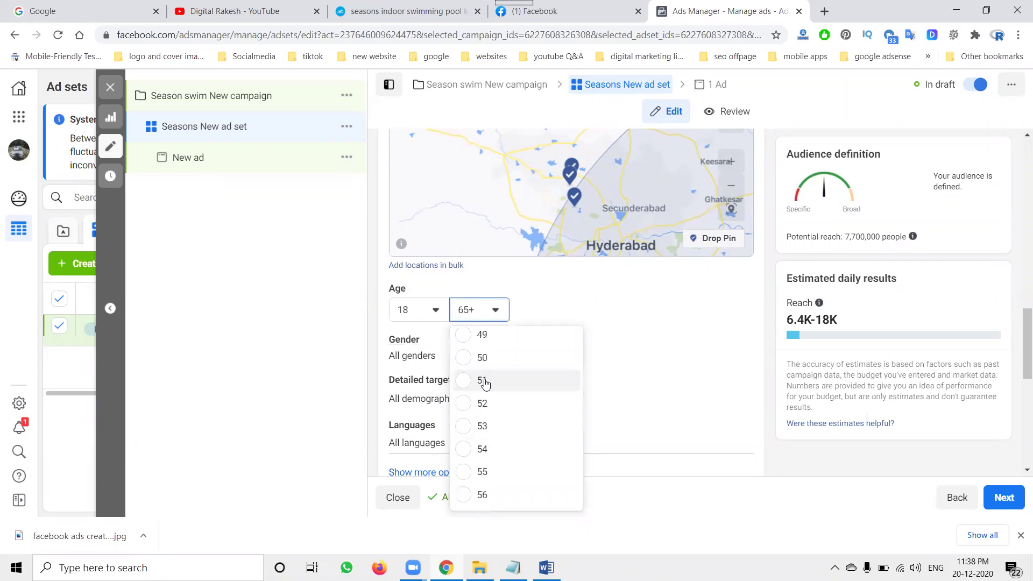
{"action": "scroll", "coordinate": [485, 383], "scroll_direction": "up", "scroll_amount": 2}
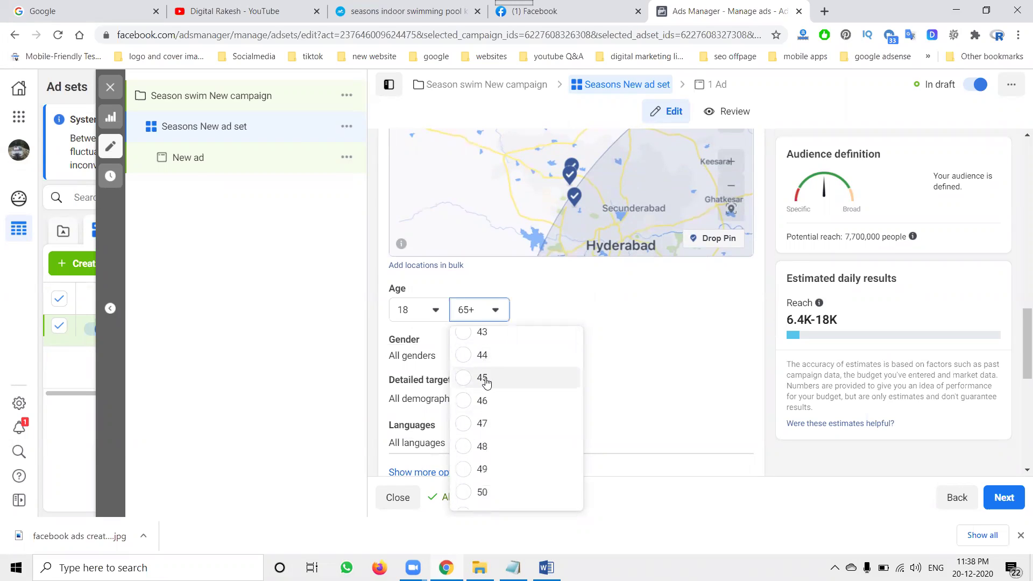
{"action": "left_click", "coordinate": [482, 378]}
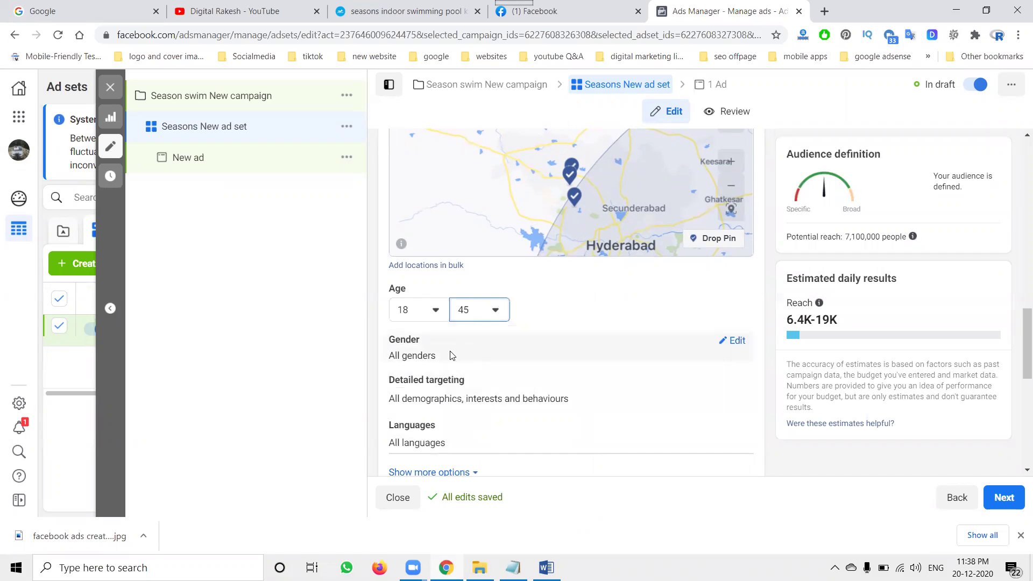
- Add the Swimming interest under Sports and outdoors to the audience's detailed targeting
{"action": "scroll", "coordinate": [526, 375], "scroll_direction": "down", "scroll_amount": 1}
{"action": "mouse_move", "coordinate": [529, 330]}
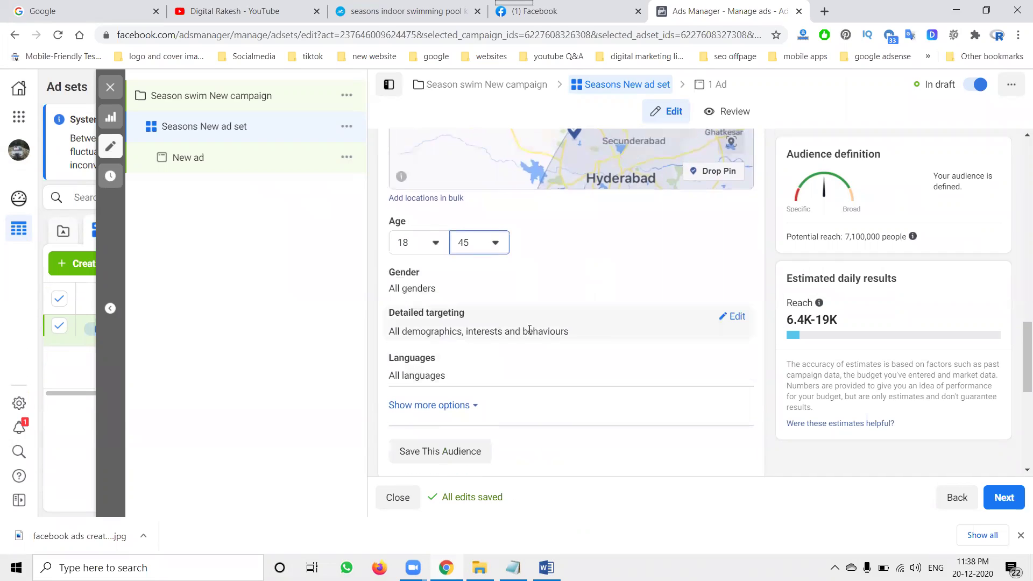
{"action": "left_click", "coordinate": [737, 316]}
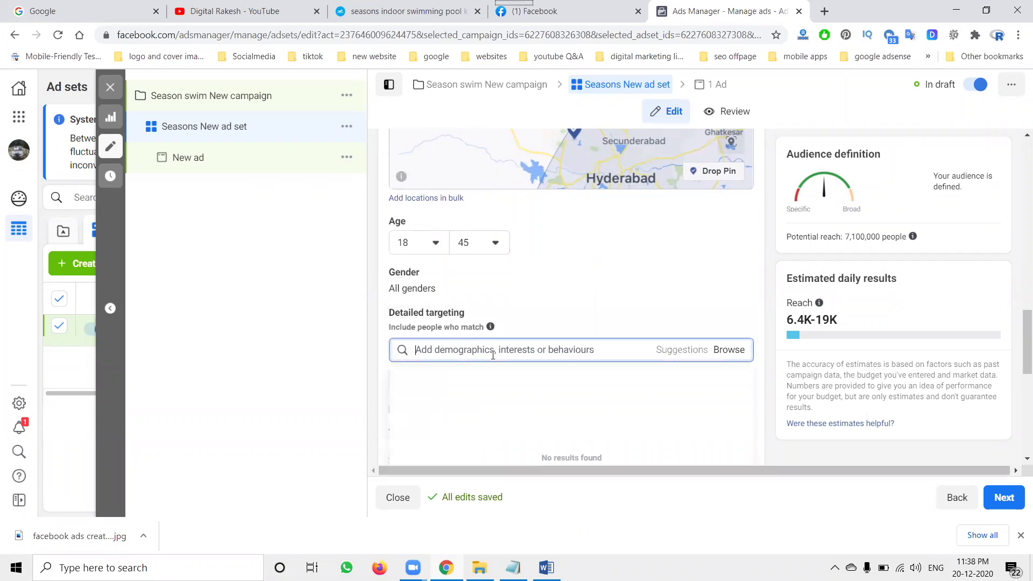
{"action": "type", "text": "swimming"}
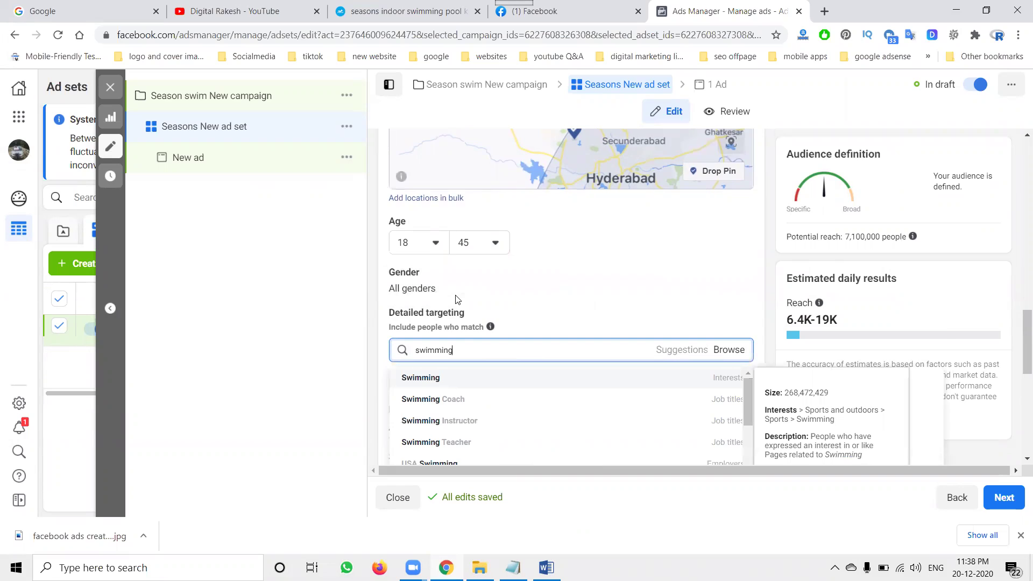
{"action": "scroll", "coordinate": [457, 299], "scroll_direction": "down", "scroll_amount": 1}
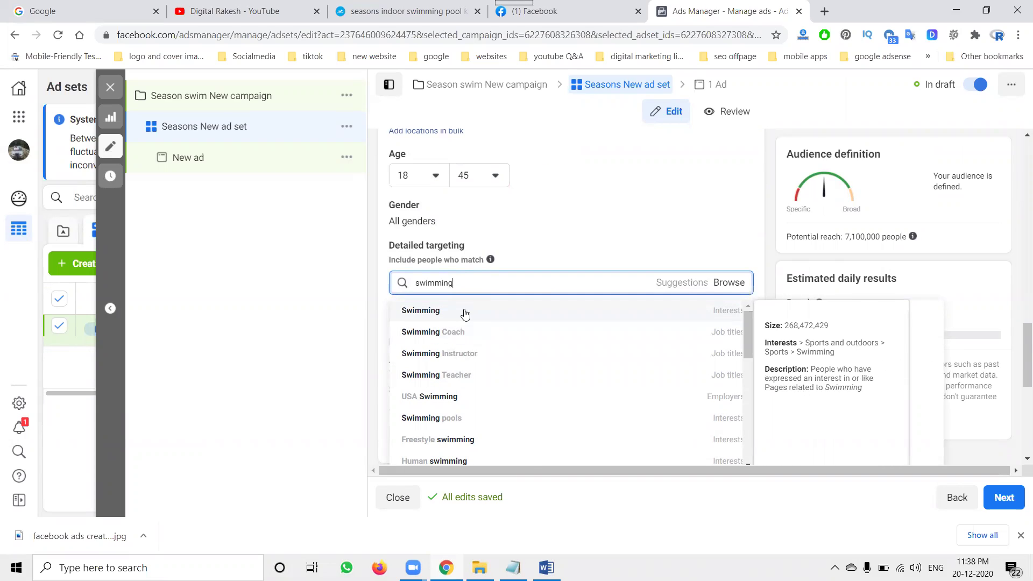
{"action": "left_click", "coordinate": [464, 312]}
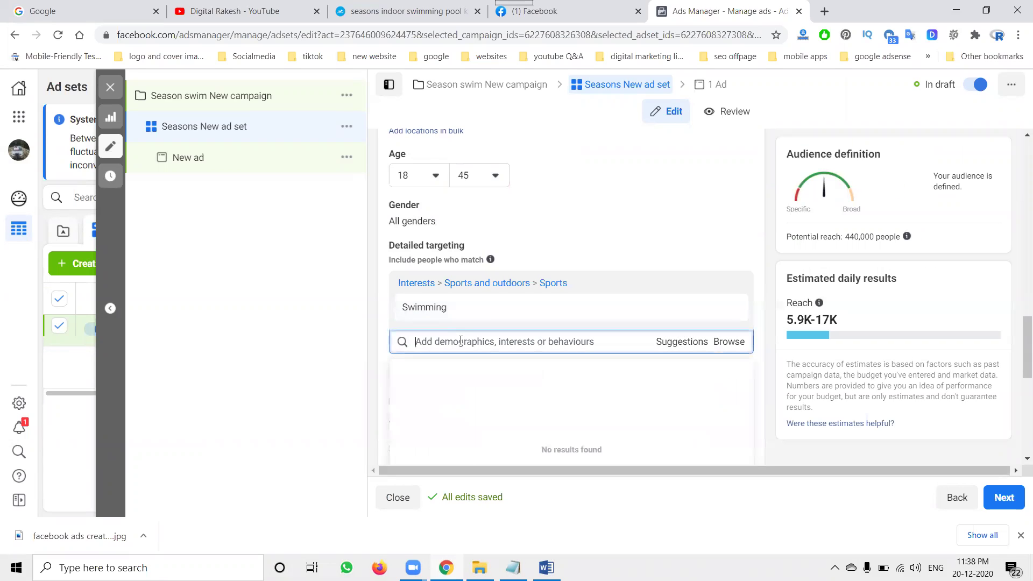
- Search detailed targeting for "swimming class", shorten the search to "swimming" and add the Swimming pools interest
{"action": "type", "text": "swim"}
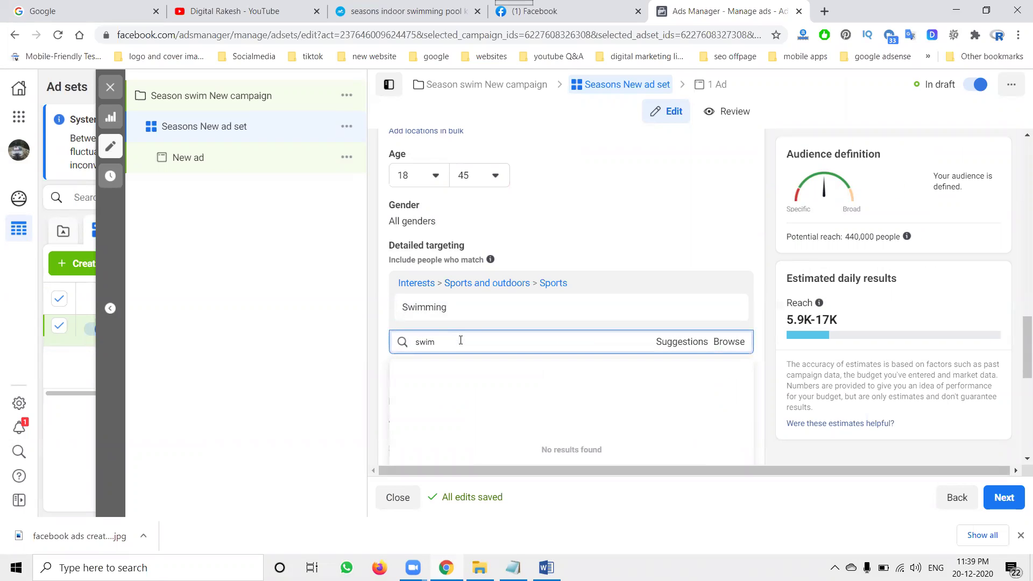
{"action": "type", "text": "ming class"}
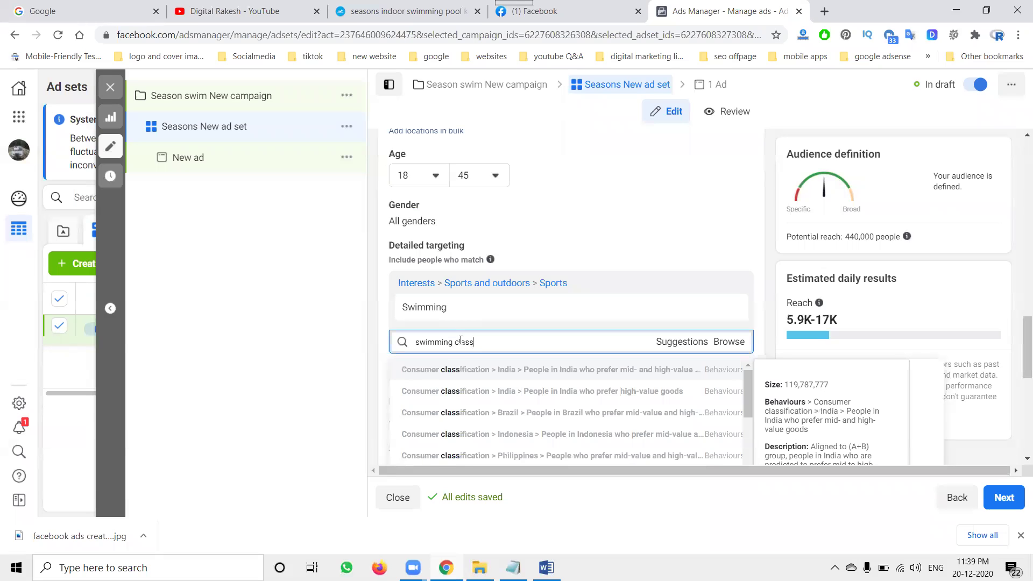
{"action": "triple_click", "coordinate": [470, 340]}
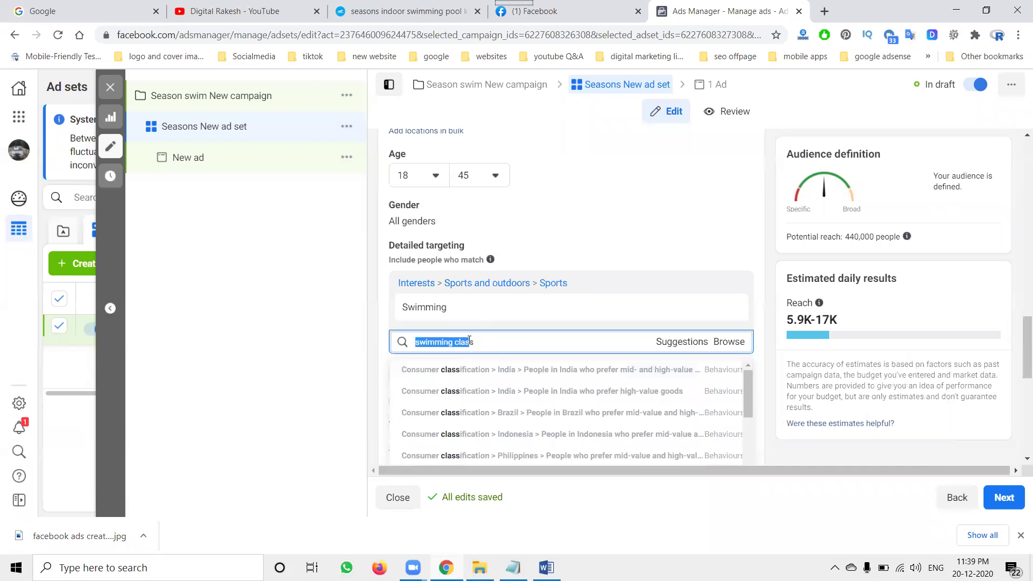
{"action": "double_click", "coordinate": [470, 342]}
{"action": "key", "text": "BackSpace"}
{"action": "scroll", "coordinate": [473, 424], "scroll_direction": "down", "scroll_amount": 1}
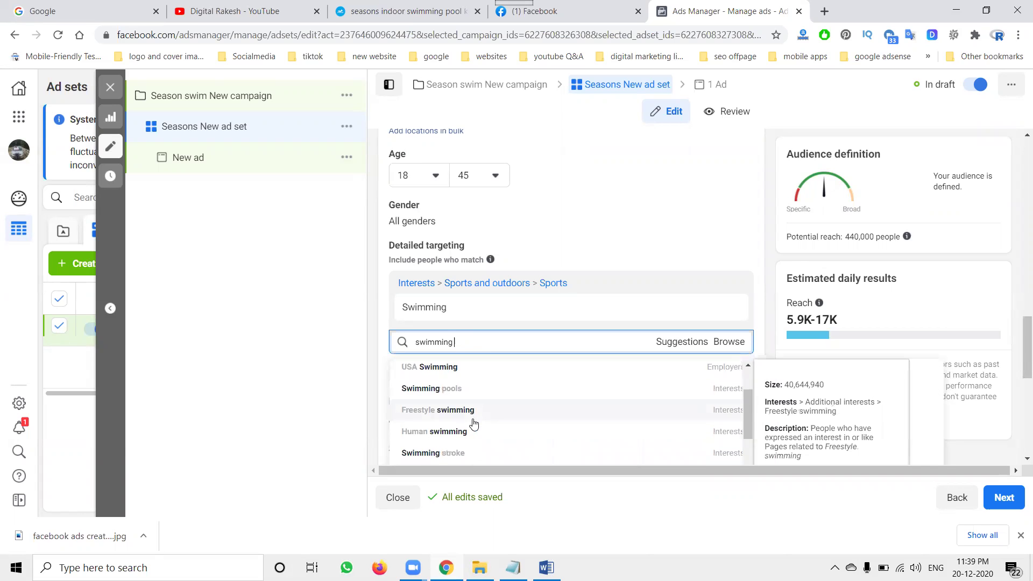
{"action": "left_click", "coordinate": [466, 390]}
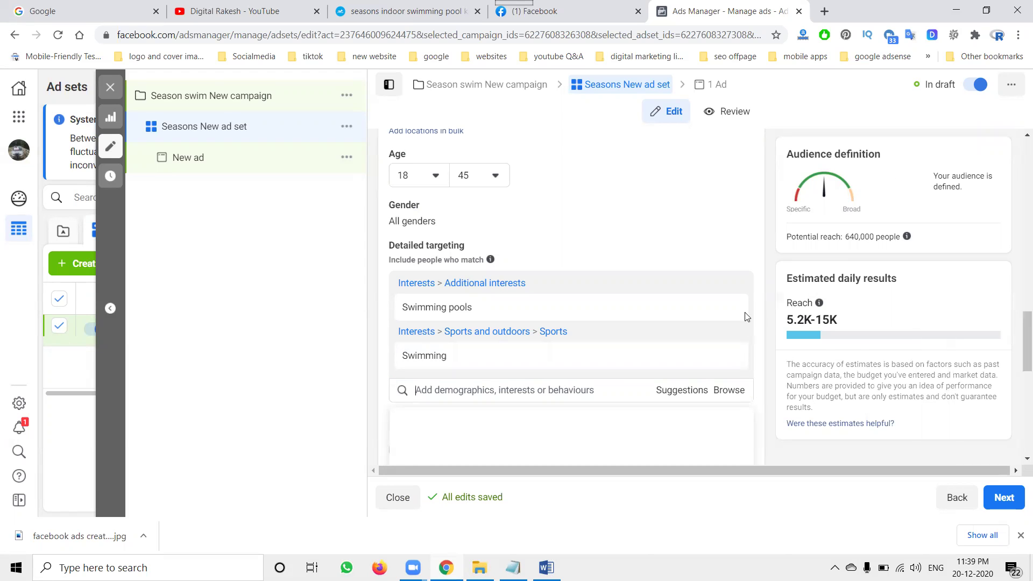
- Select manual placements and examine the platform and placement options, checking the Facebook news feed for how ads are shown
{"action": "scroll", "coordinate": [745, 320], "scroll_direction": "down", "scroll_amount": 5}
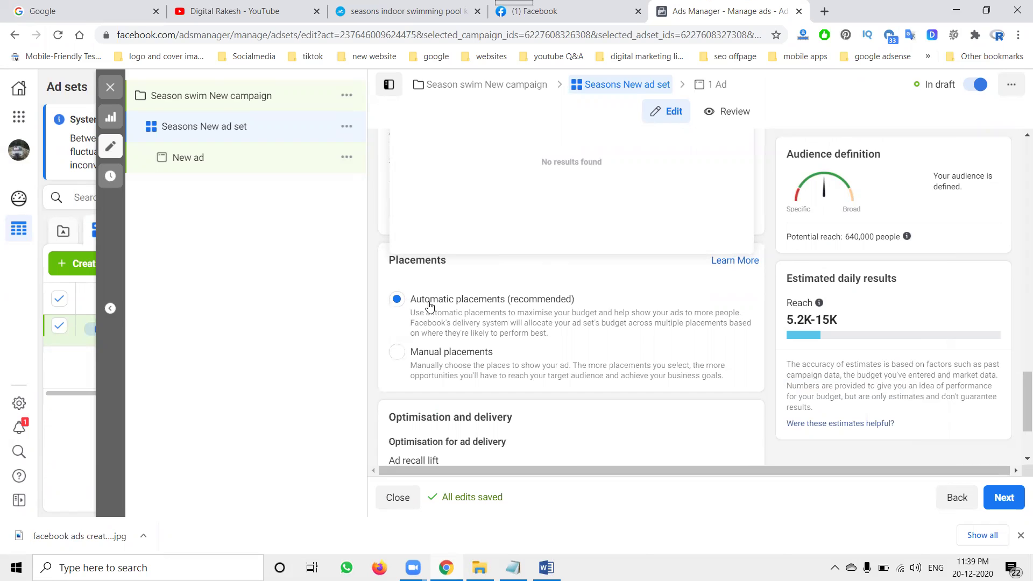
{"action": "left_click", "coordinate": [435, 352]}
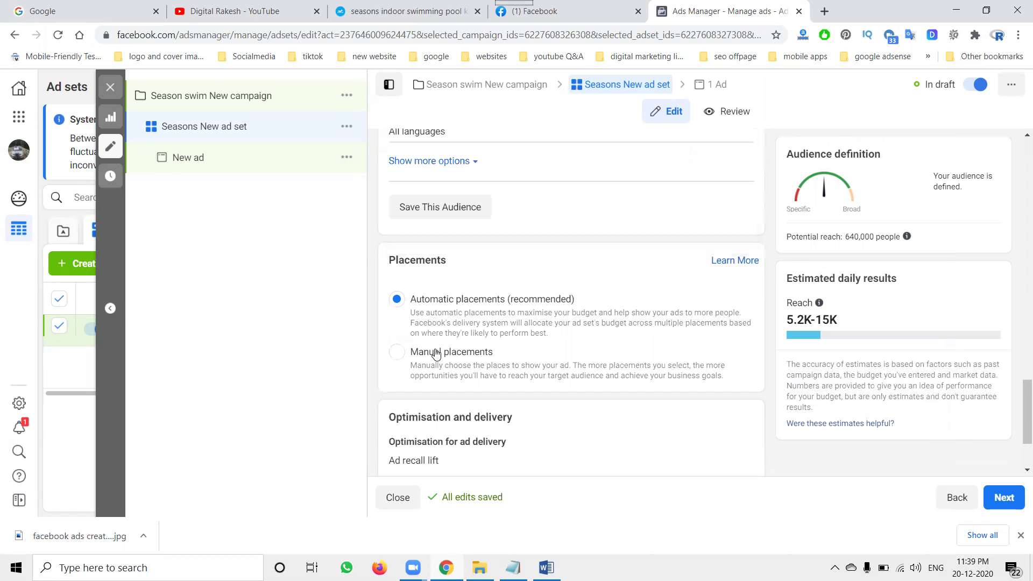
{"action": "scroll", "coordinate": [597, 322], "scroll_direction": "down", "scroll_amount": 3}
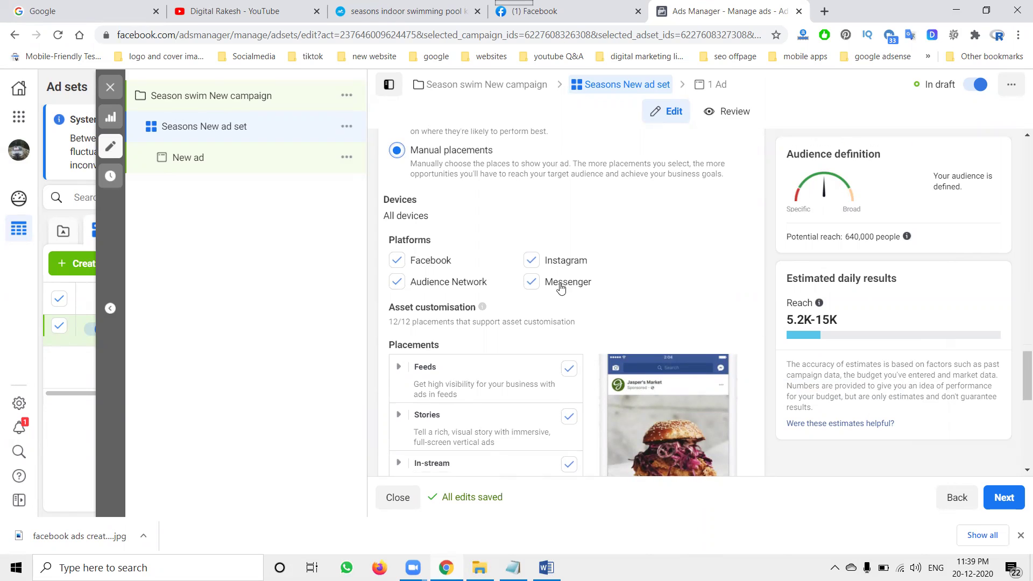
{"action": "scroll", "coordinate": [560, 289], "scroll_direction": "down", "scroll_amount": 4}
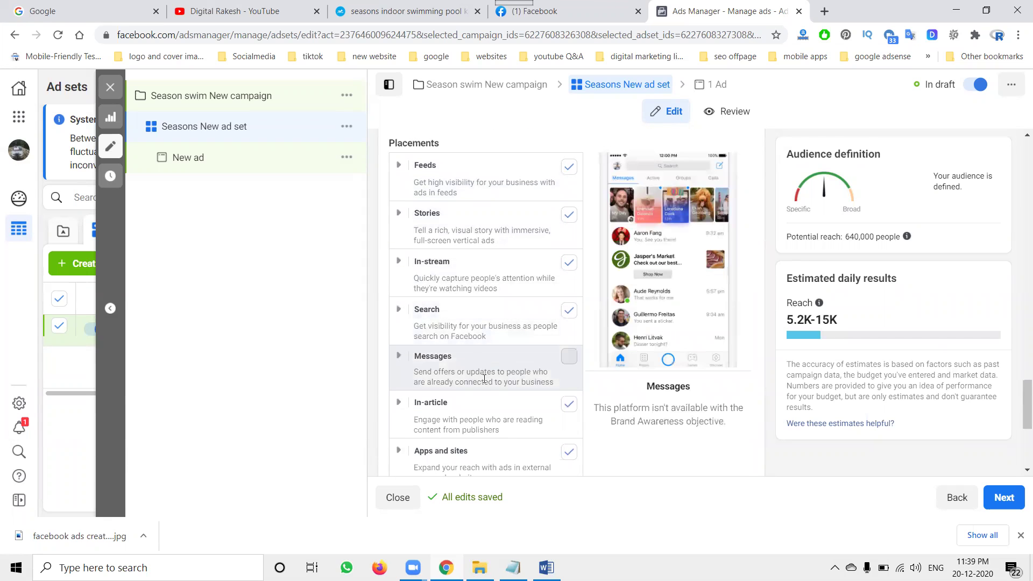
{"action": "scroll", "coordinate": [482, 376], "scroll_direction": "down", "scroll_amount": 2}
{"action": "left_click", "coordinate": [554, 11]}
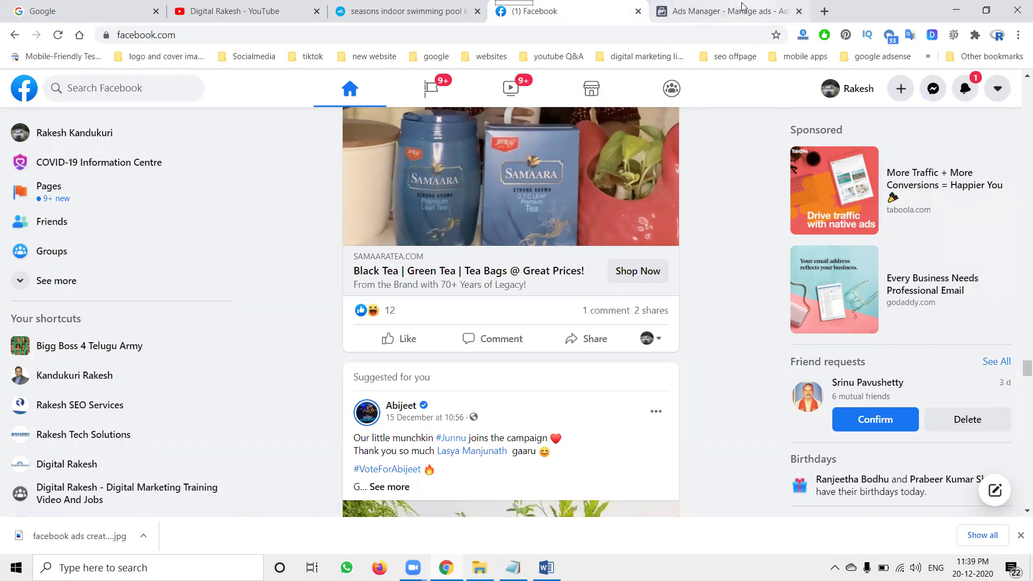
{"action": "left_click", "coordinate": [764, 6]}
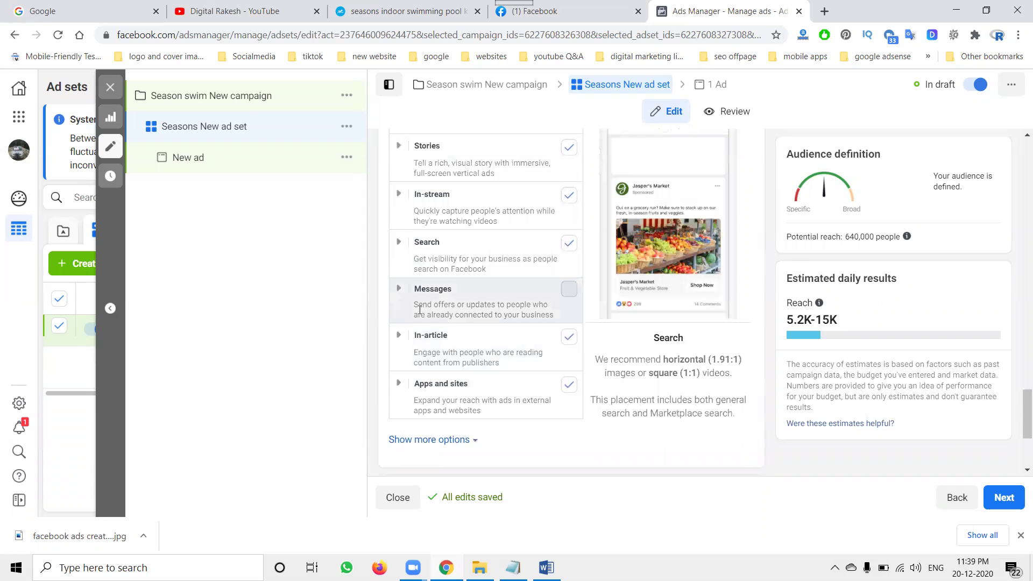
{"action": "scroll", "coordinate": [444, 322], "scroll_direction": "down", "scroll_amount": 3}
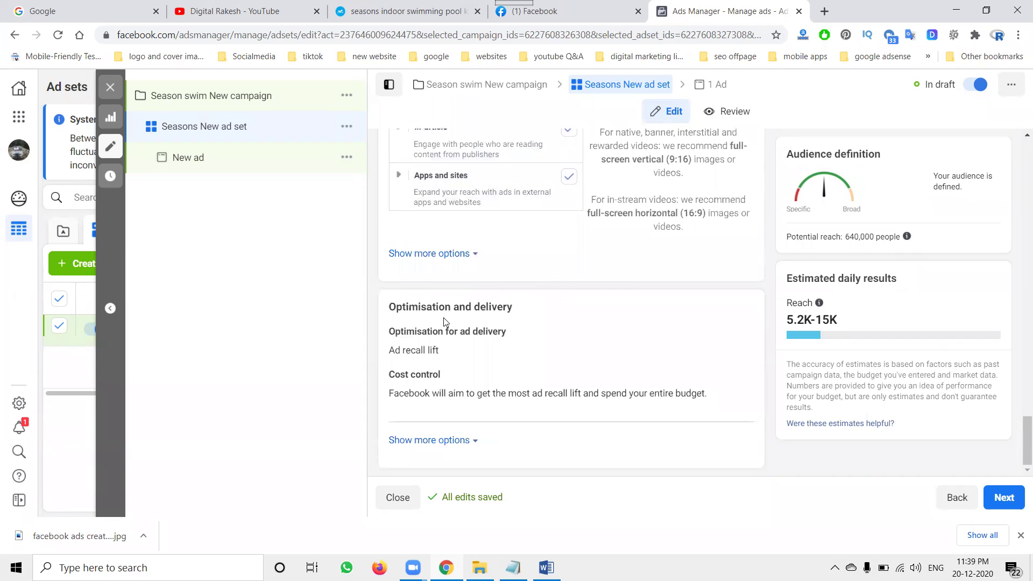
- Switch the ad set back to automatic placements
{"action": "scroll", "coordinate": [445, 321], "scroll_direction": "up", "scroll_amount": 6}
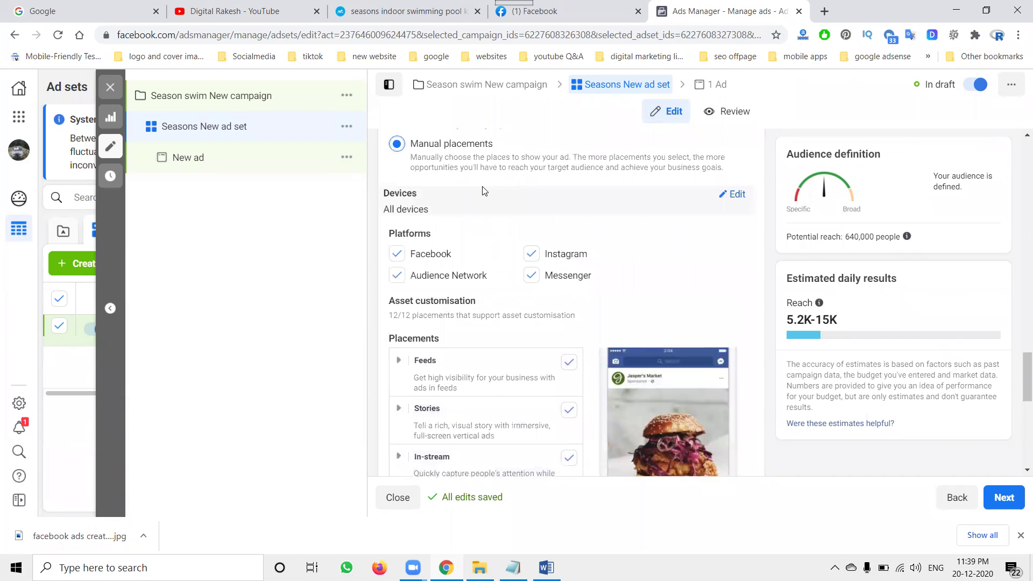
{"action": "scroll", "coordinate": [431, 228], "scroll_direction": "up", "scroll_amount": 3}
{"action": "left_click", "coordinate": [430, 230]}
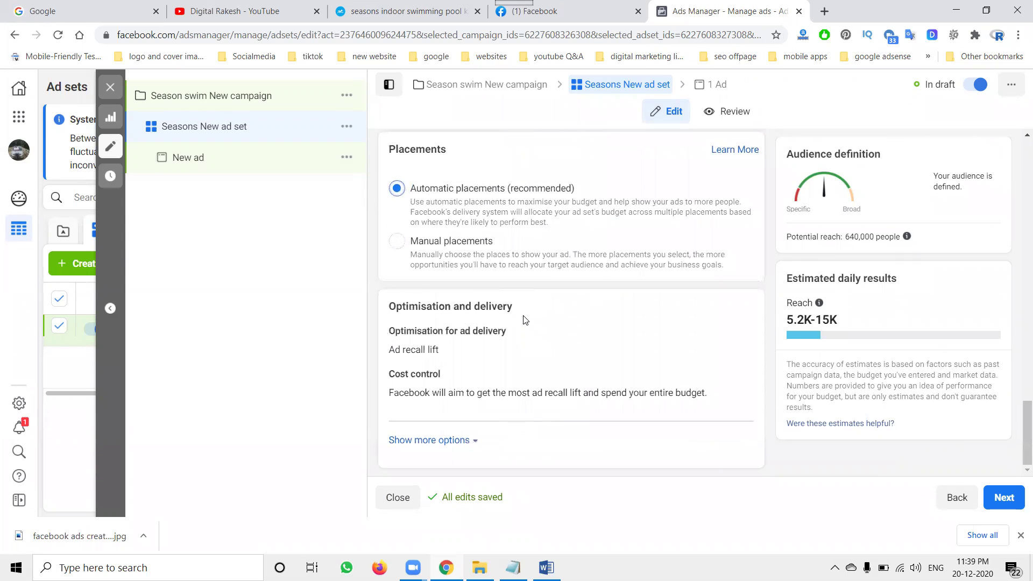
- Select manual placements and exclude the Audience Network and Messenger platforms
{"action": "scroll", "coordinate": [525, 320], "scroll_direction": "up", "scroll_amount": 1}
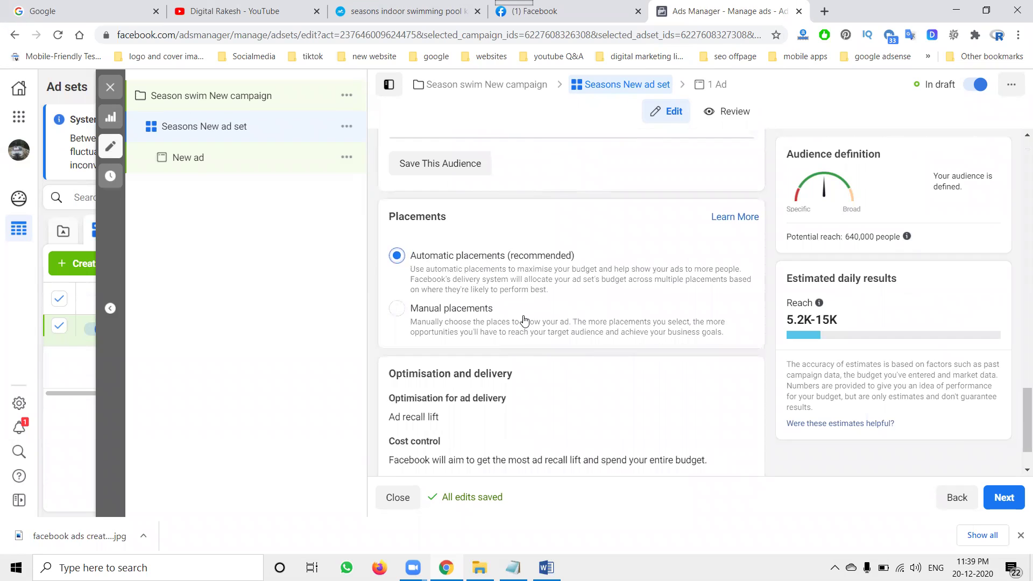
{"action": "left_click", "coordinate": [468, 307]}
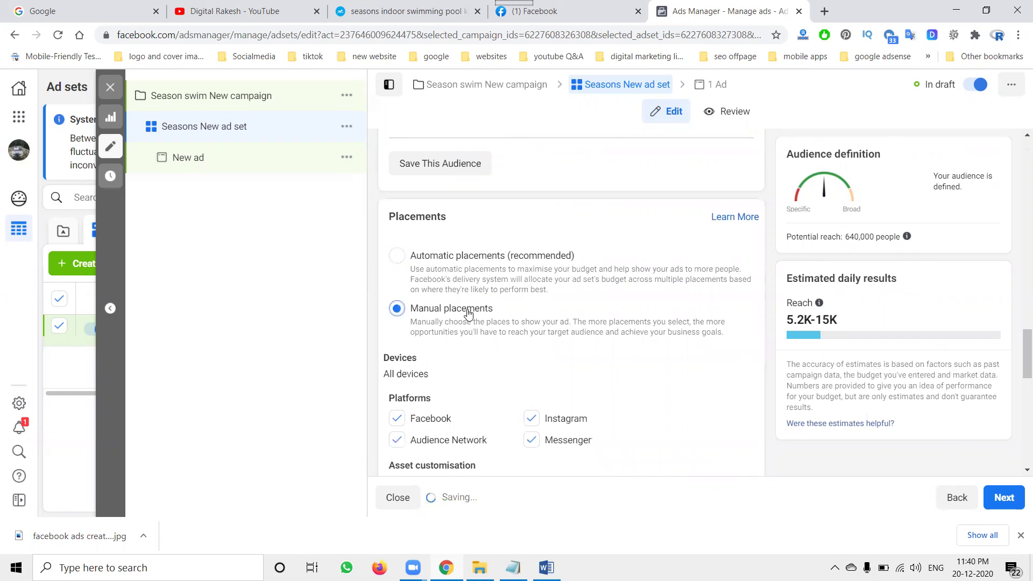
{"action": "left_click", "coordinate": [430, 441]}
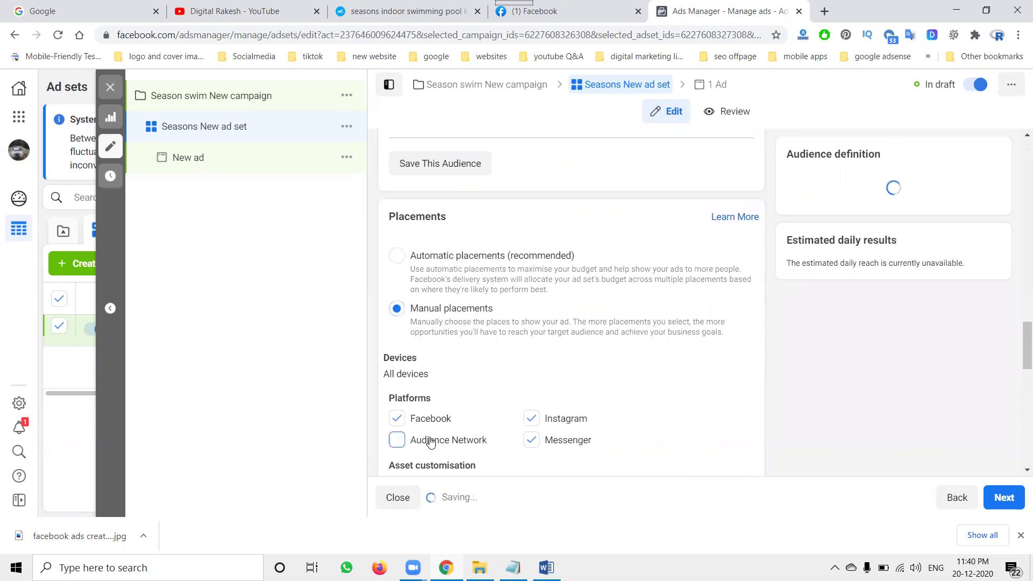
{"action": "left_click", "coordinate": [528, 441]}
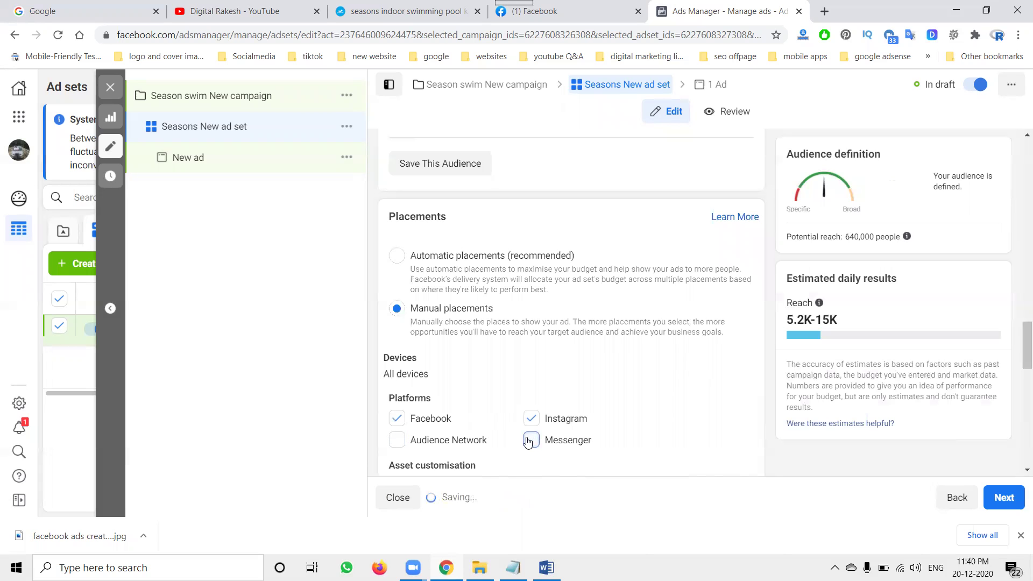
- Include Messenger and Audience Network again and return the ad set to automatic placements
{"action": "left_click", "coordinate": [529, 441]}
{"action": "left_click", "coordinate": [448, 440]}
{"action": "left_click", "coordinate": [434, 262]}
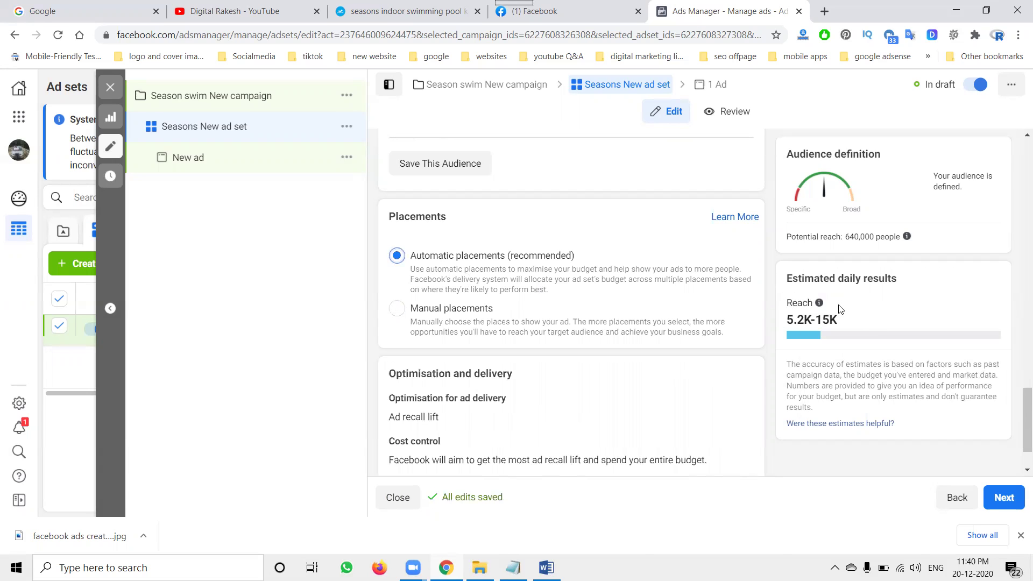
- Select manual placements, exclude Audience Network and Messenger, and include both platforms again
{"action": "left_click", "coordinate": [399, 309]}
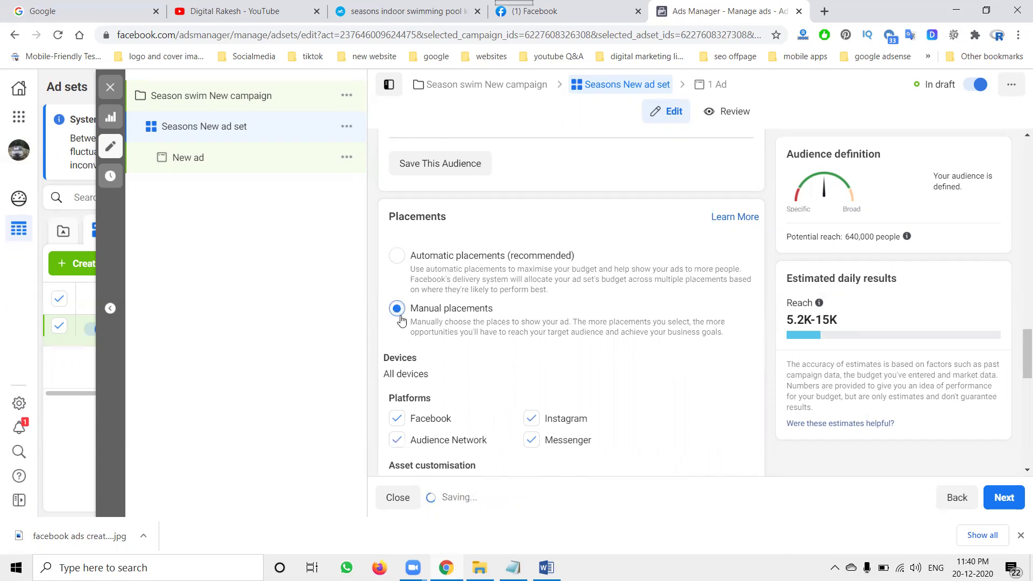
{"action": "left_click", "coordinate": [396, 440]}
{"action": "left_click", "coordinate": [531, 440]}
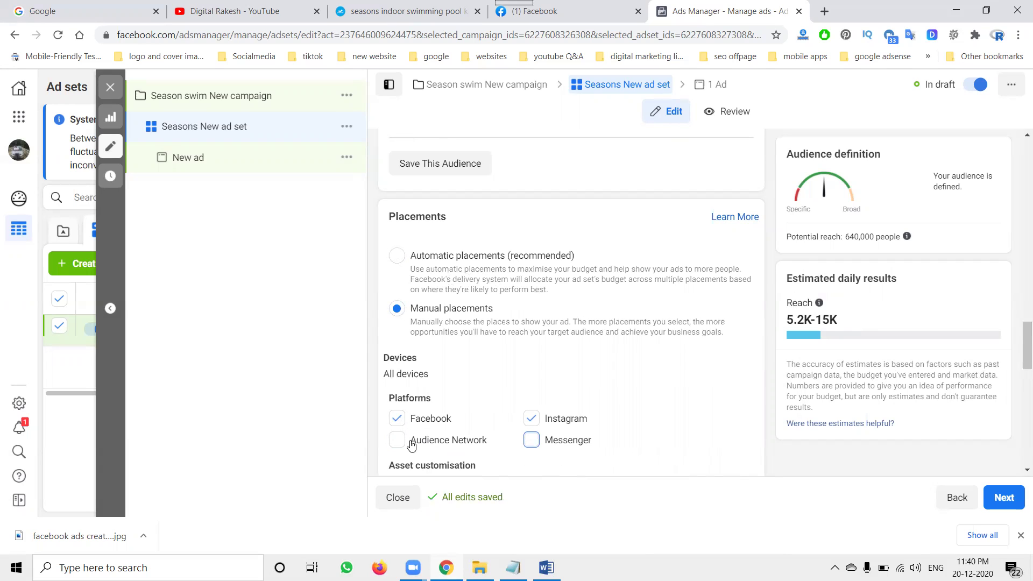
{"action": "left_click", "coordinate": [532, 440]}
{"action": "left_click", "coordinate": [397, 440]}
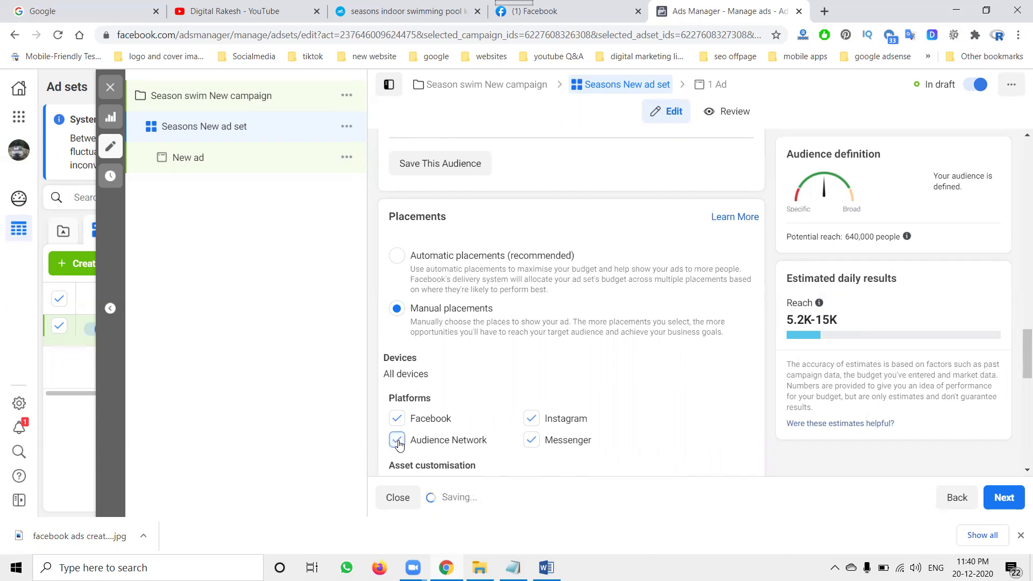
- Switch the ad set from manual to automatic placements
{"action": "left_click", "coordinate": [399, 256]}
{"action": "scroll", "coordinate": [408, 321], "scroll_direction": "down", "scroll_amount": 2}
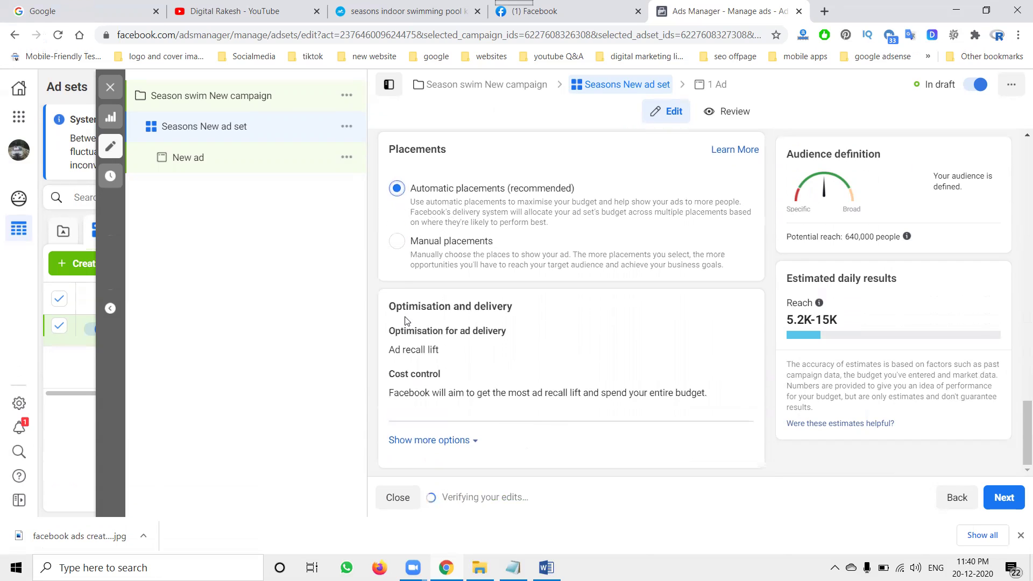
- Continue to the ad level and name the ad "Seasons New ad"
{"action": "left_click", "coordinate": [1006, 498]}
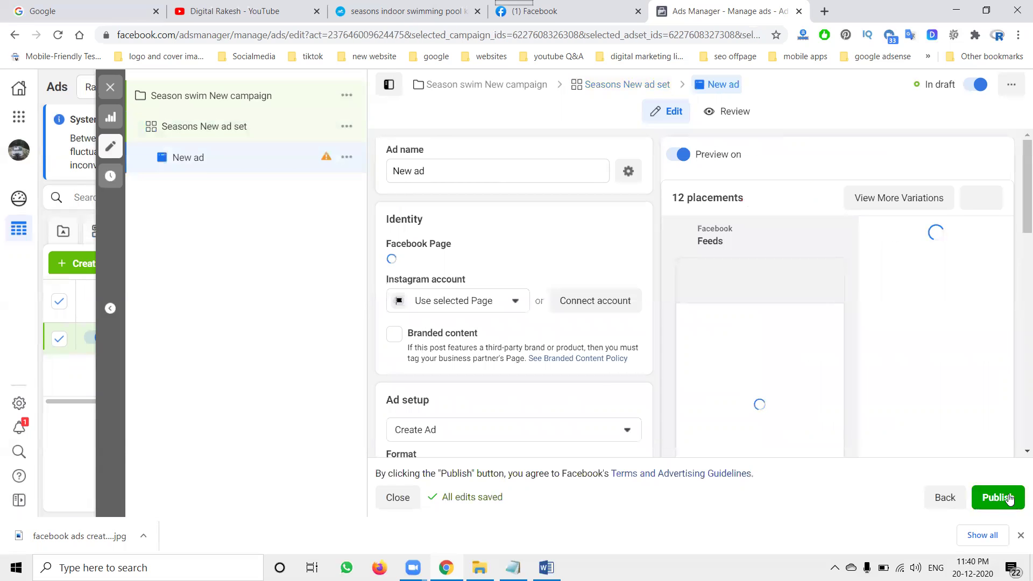
{"action": "left_click", "coordinate": [395, 169]}
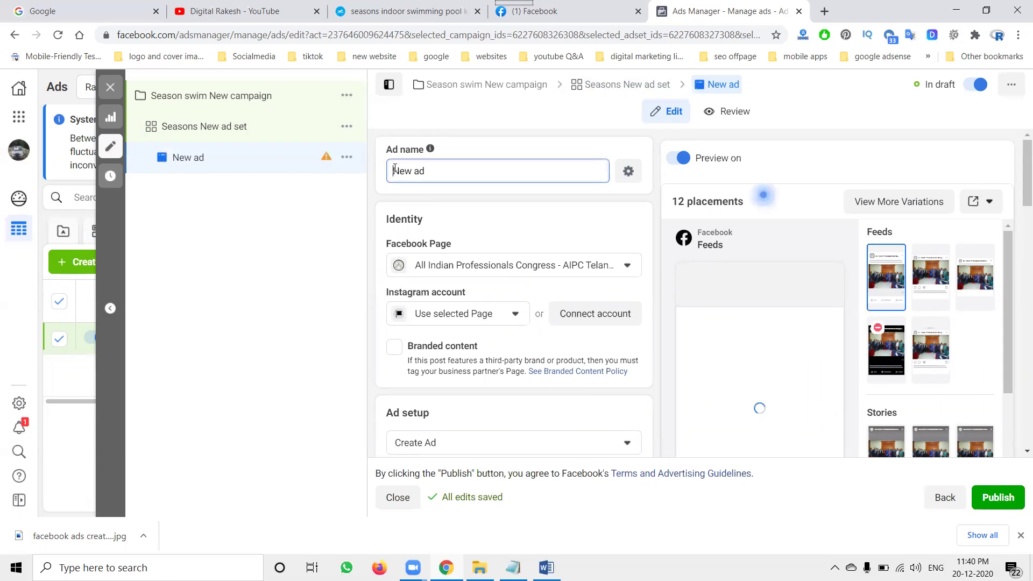
{"action": "type", "text": "Seasons"}
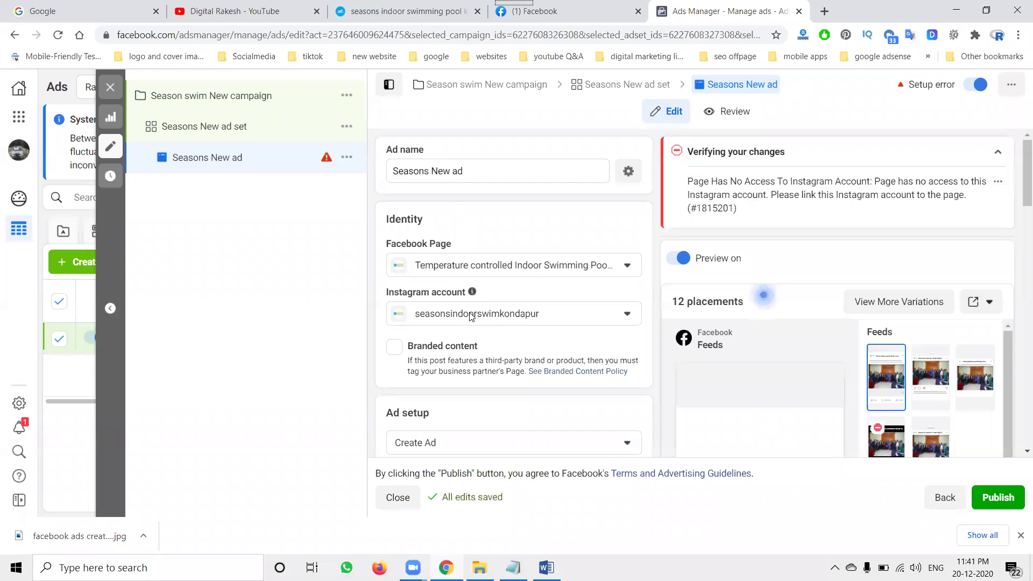
- Open the business's Facebook page from the Seasons Indoor Swim website and go to its page settings
{"action": "left_click", "coordinate": [406, 11]}
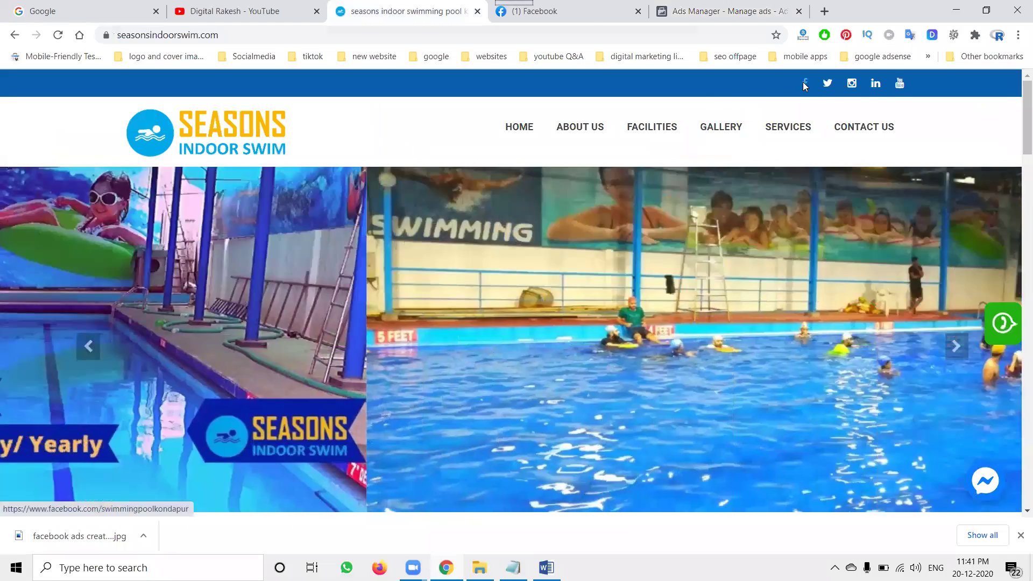
{"action": "left_click", "coordinate": [807, 83]}
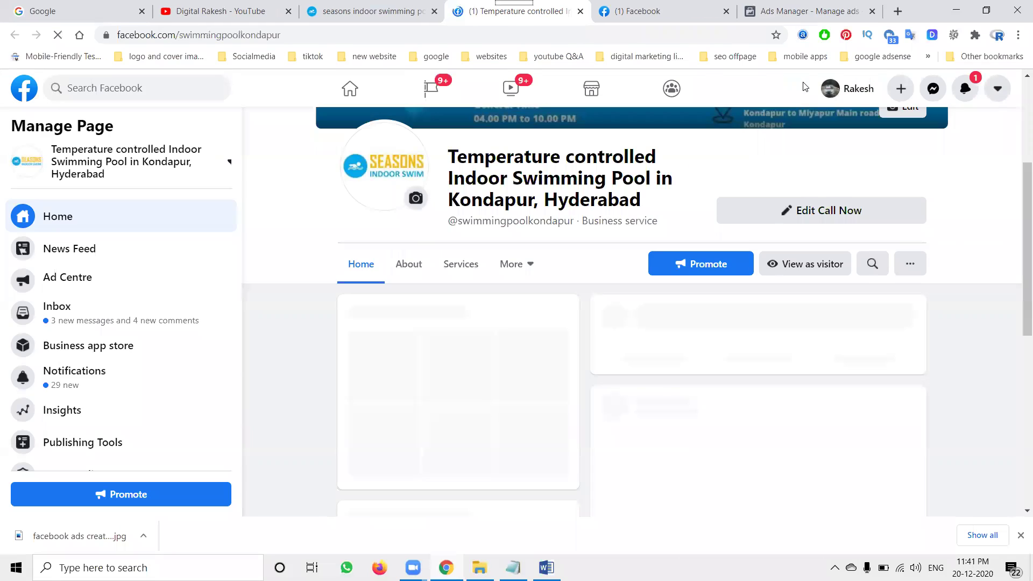
{"action": "scroll", "coordinate": [82, 329], "scroll_direction": "down", "scroll_amount": 2}
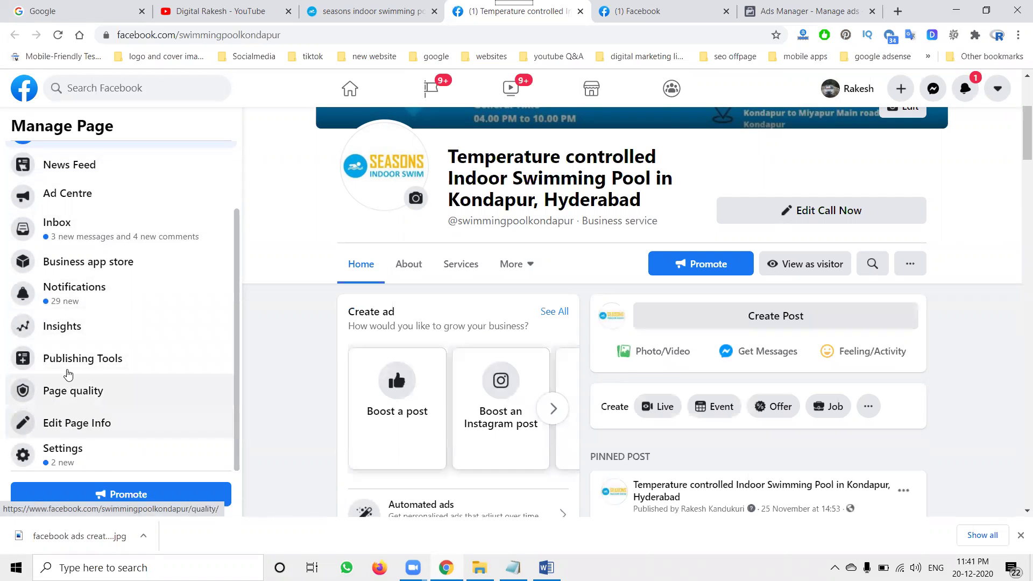
{"action": "left_click", "coordinate": [70, 455]}
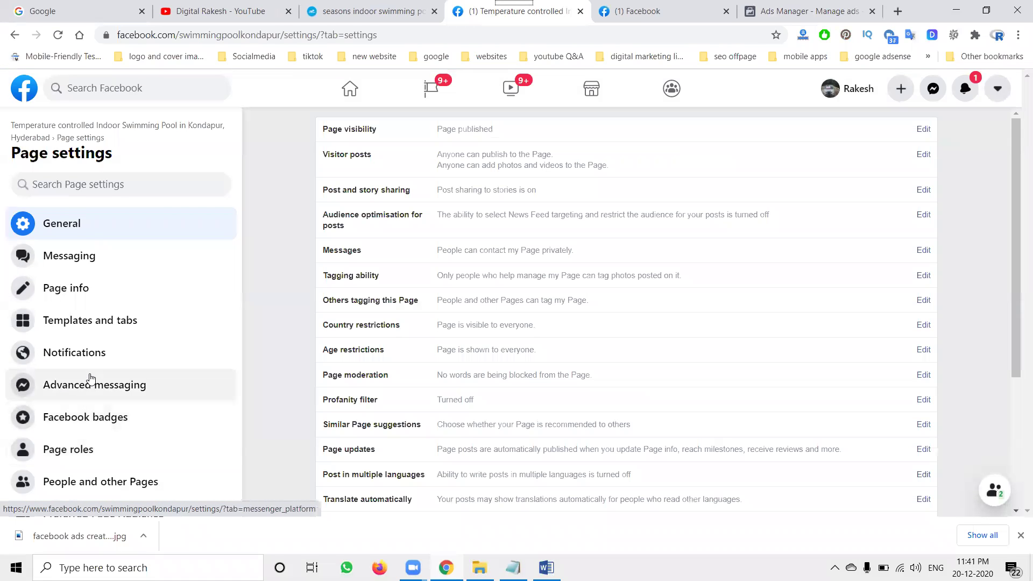
- Examine the Instagram account connected to the Facebook page and its account details, and leave the page settings
{"action": "scroll", "coordinate": [87, 382], "scroll_direction": "down", "scroll_amount": 2}
{"action": "scroll", "coordinate": [90, 454], "scroll_direction": "down", "scroll_amount": 2}
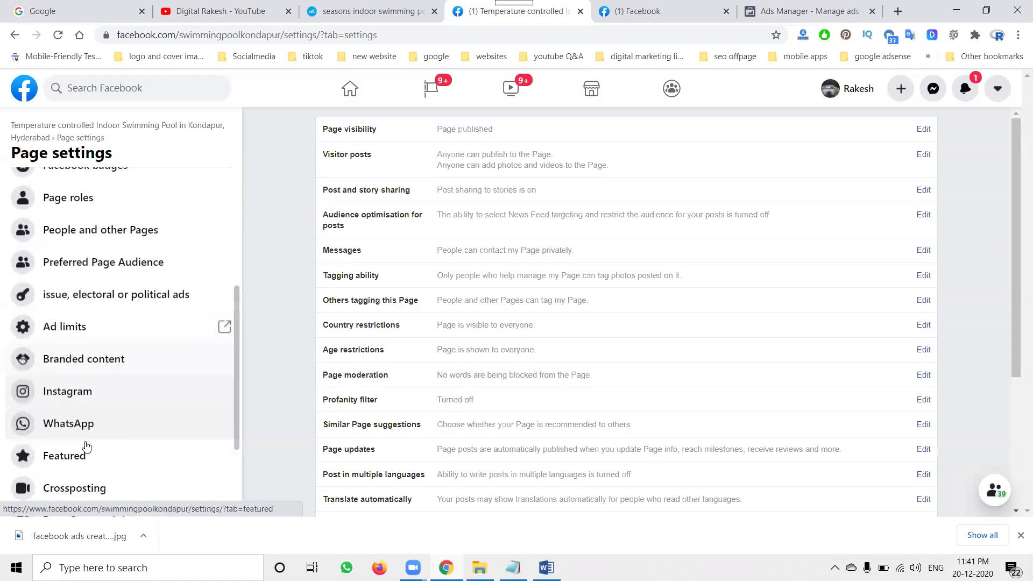
{"action": "left_click", "coordinate": [79, 379]}
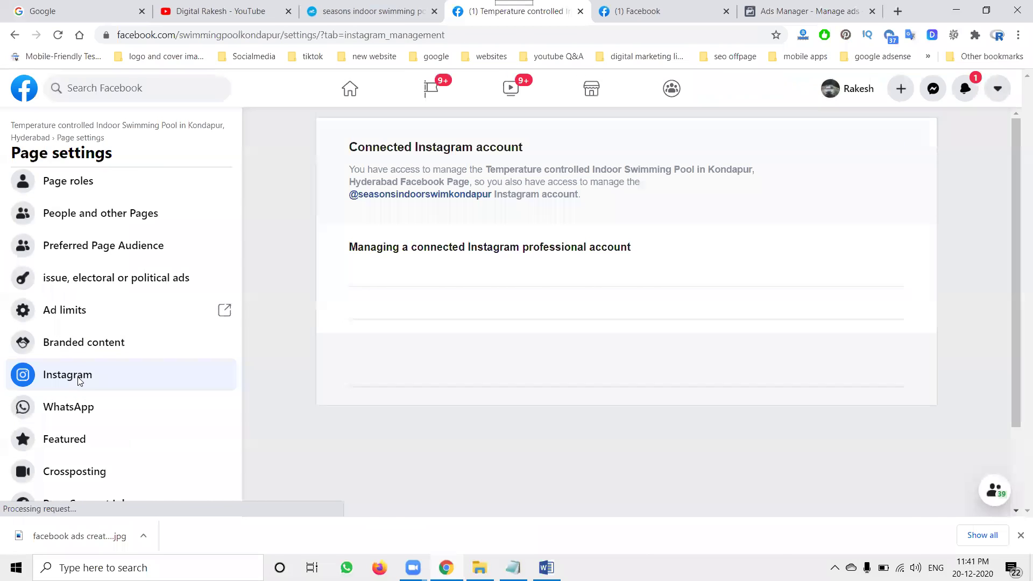
{"action": "scroll", "coordinate": [500, 351], "scroll_direction": "down", "scroll_amount": 2}
{"action": "scroll", "coordinate": [501, 351], "scroll_direction": "down", "scroll_amount": 2}
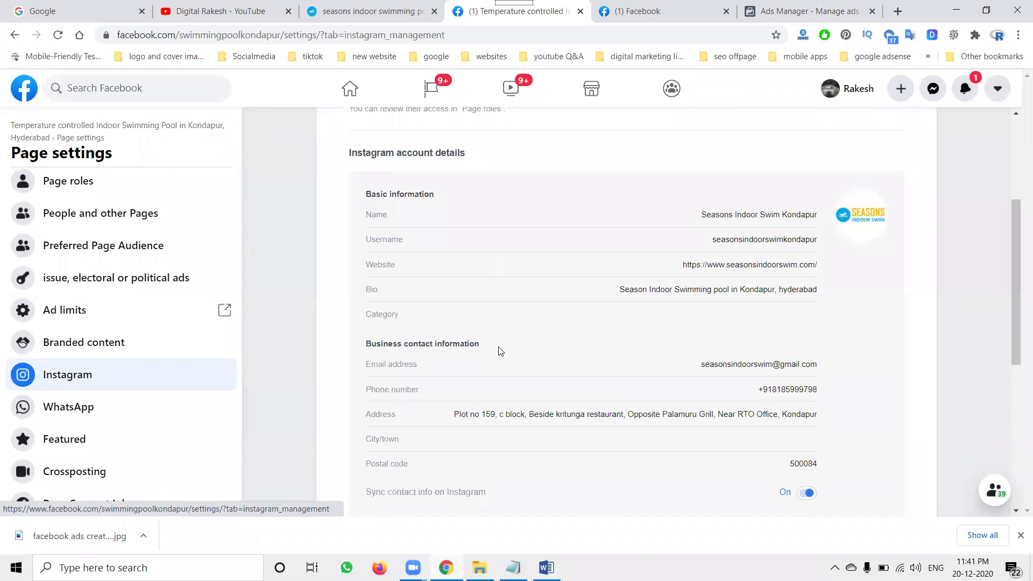
{"action": "scroll", "coordinate": [500, 351], "scroll_direction": "up", "scroll_amount": 4}
{"action": "scroll", "coordinate": [108, 267], "scroll_direction": "up", "scroll_amount": 5}
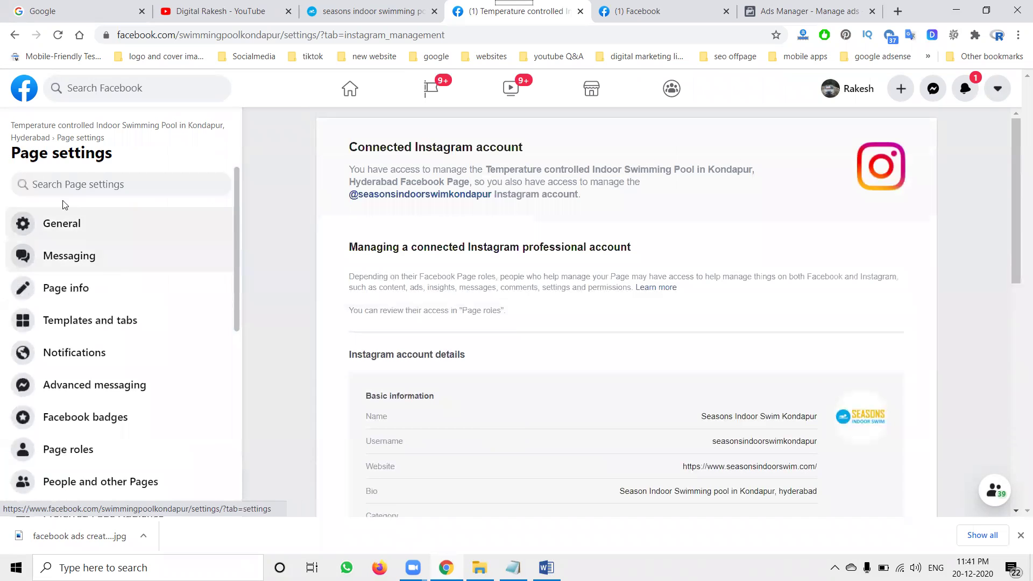
{"action": "left_click", "coordinate": [44, 133]}
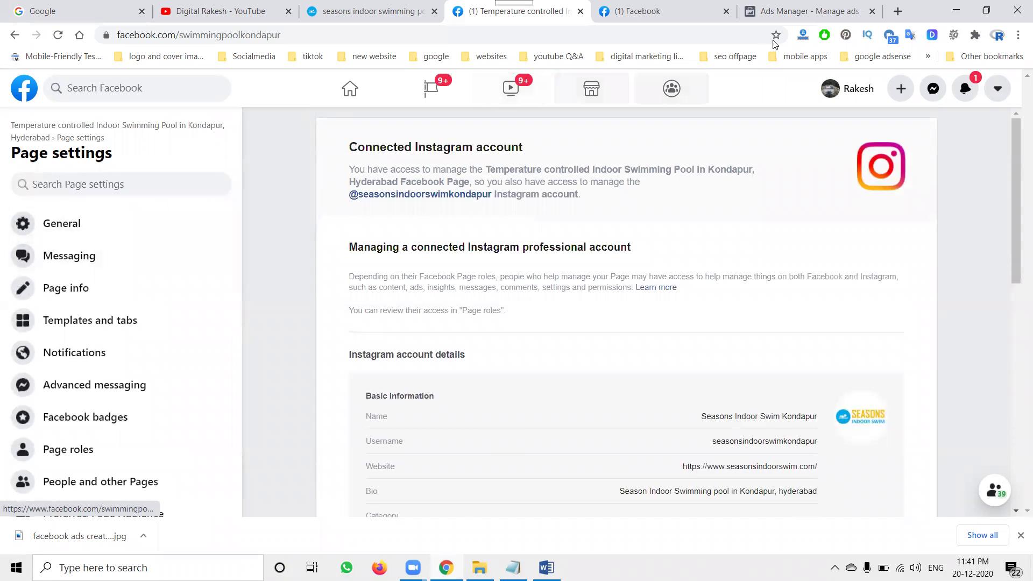
- Return to Ads Manager and remove the existing media from the ad creative
{"action": "left_click", "coordinate": [791, 14]}
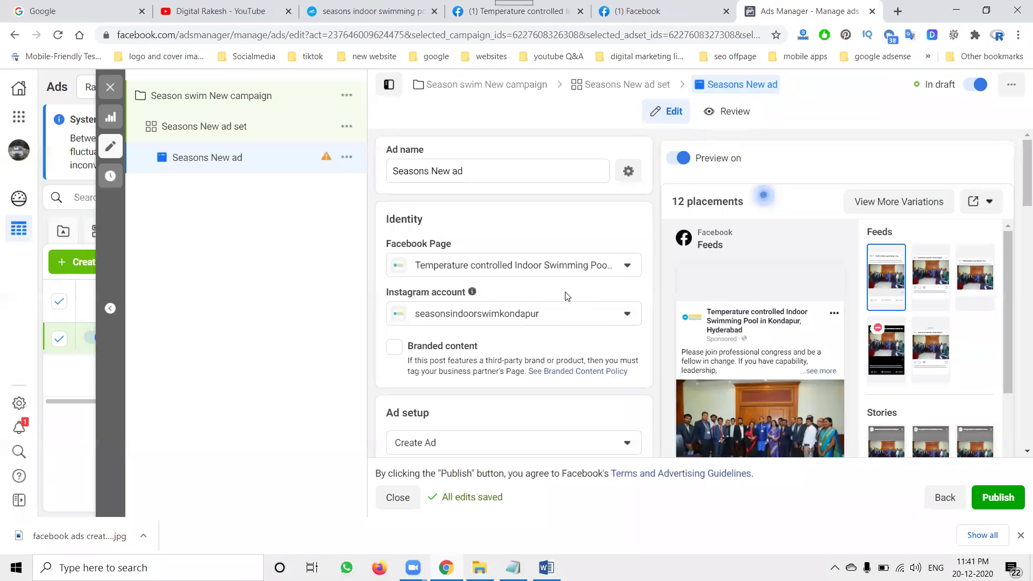
{"action": "scroll", "coordinate": [567, 296], "scroll_direction": "down", "scroll_amount": 1}
{"action": "scroll", "coordinate": [567, 296], "scroll_direction": "down", "scroll_amount": 3}
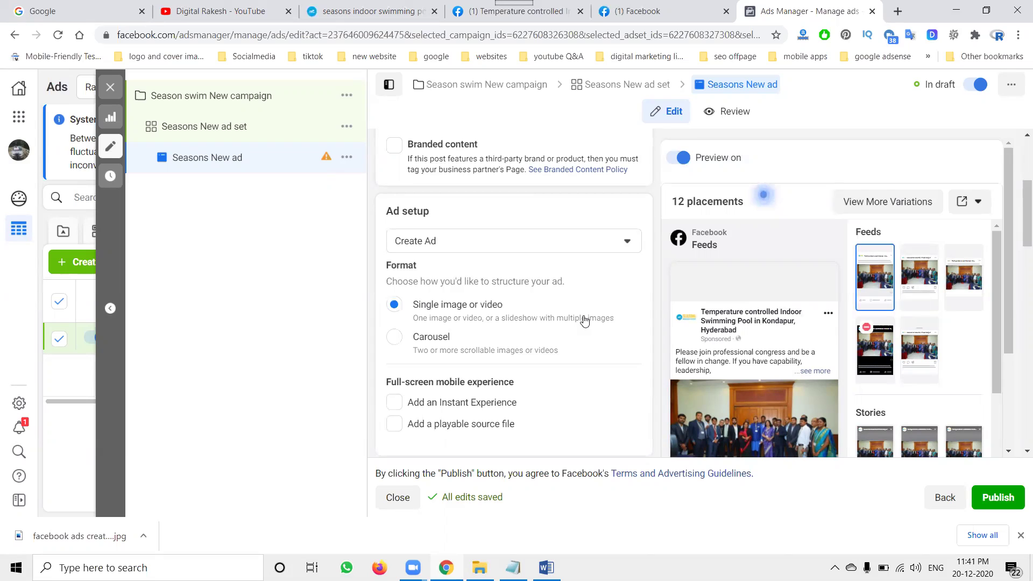
{"action": "scroll", "coordinate": [583, 321], "scroll_direction": "down", "scroll_amount": 4}
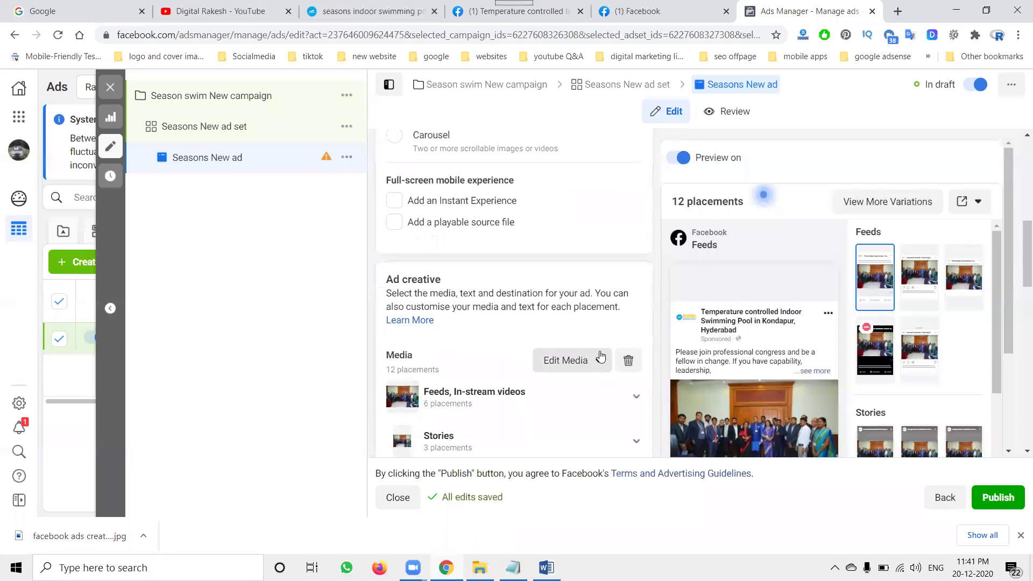
{"action": "left_click", "coordinate": [628, 360]}
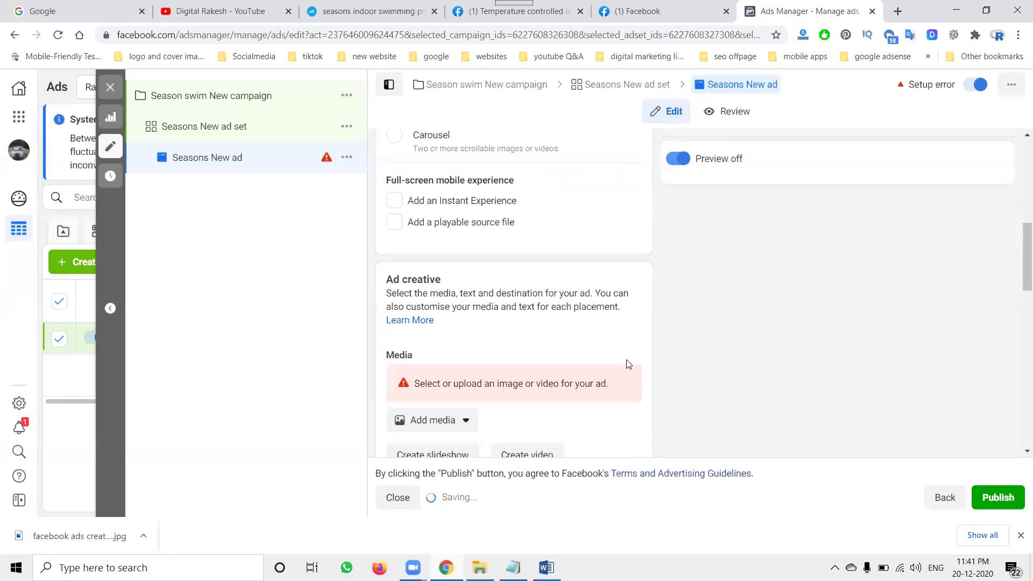
- Start an image upload for the ad and browse to E: > Projects clients > Projects > season indoor swimmingkondapur
{"action": "left_click", "coordinate": [437, 420]}
{"action": "left_click", "coordinate": [436, 451]}
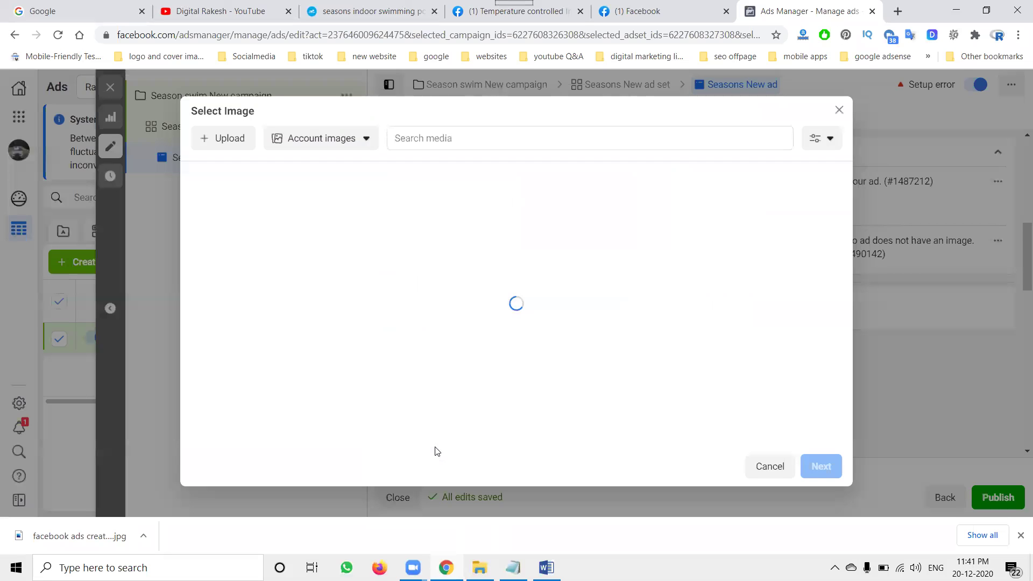
{"action": "left_click", "coordinate": [243, 139]}
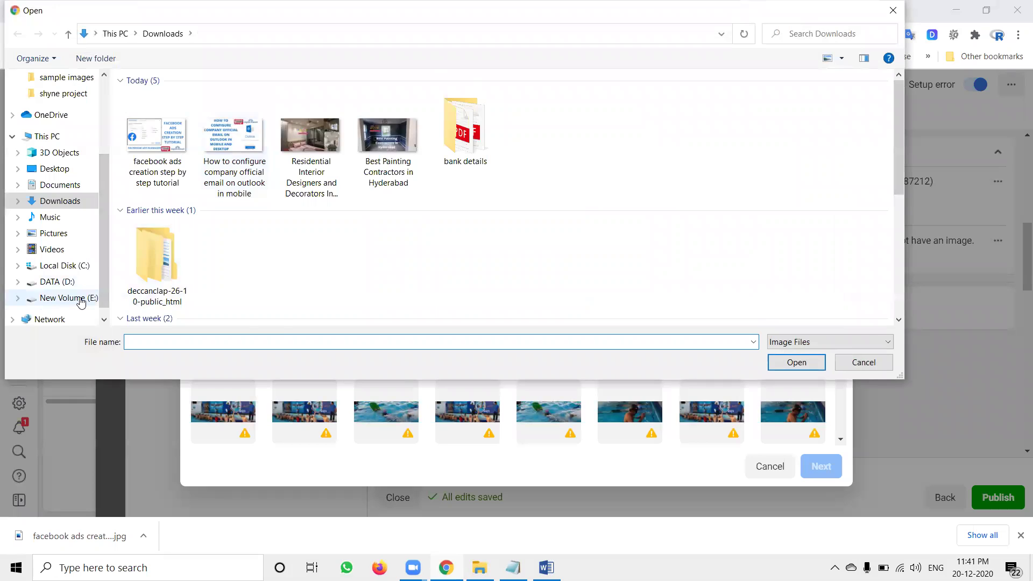
{"action": "left_click", "coordinate": [78, 298]}
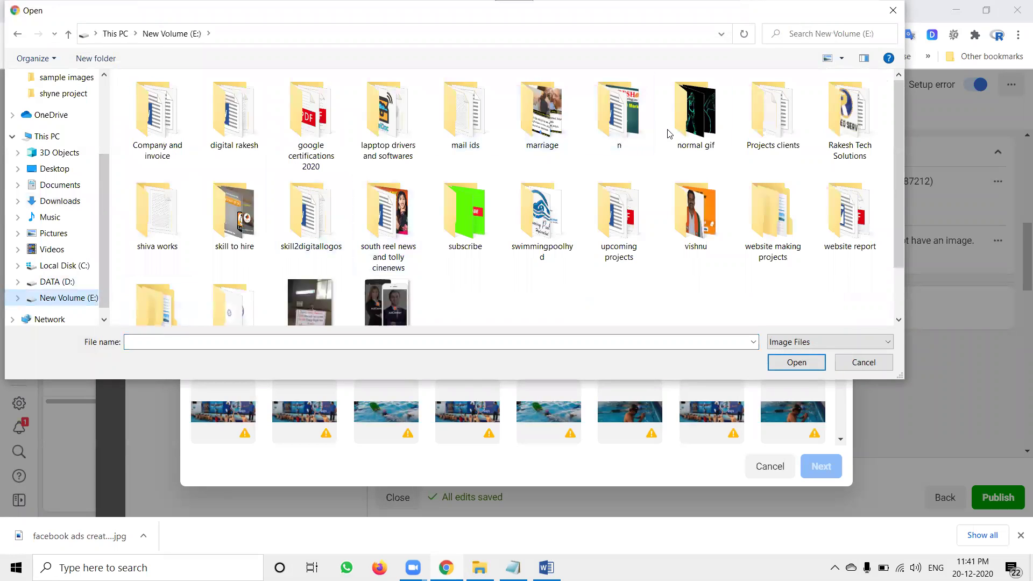
{"action": "double_click", "coordinate": [773, 115]}
{"action": "double_click", "coordinate": [398, 134]}
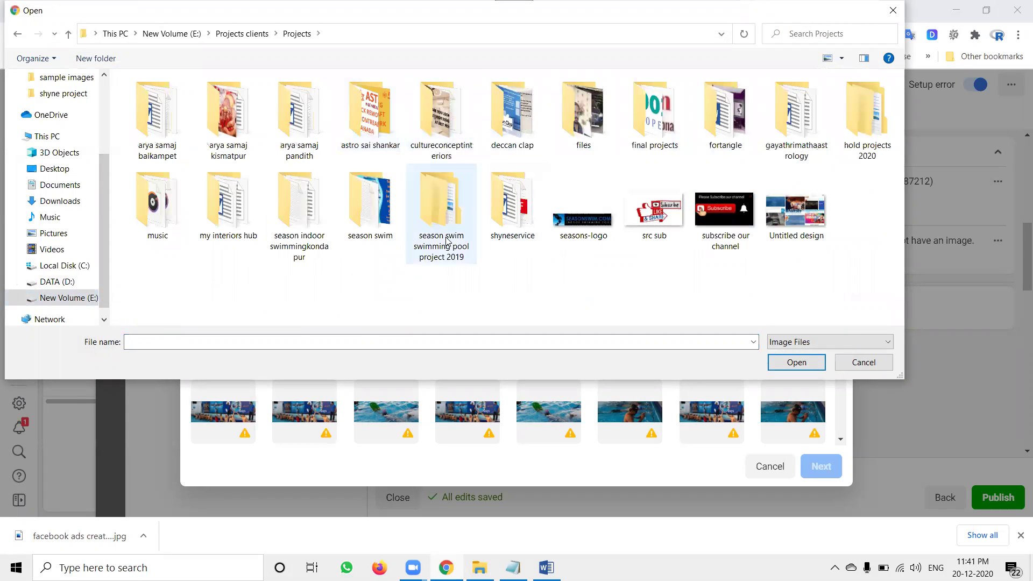
{"action": "left_click", "coordinate": [291, 228]}
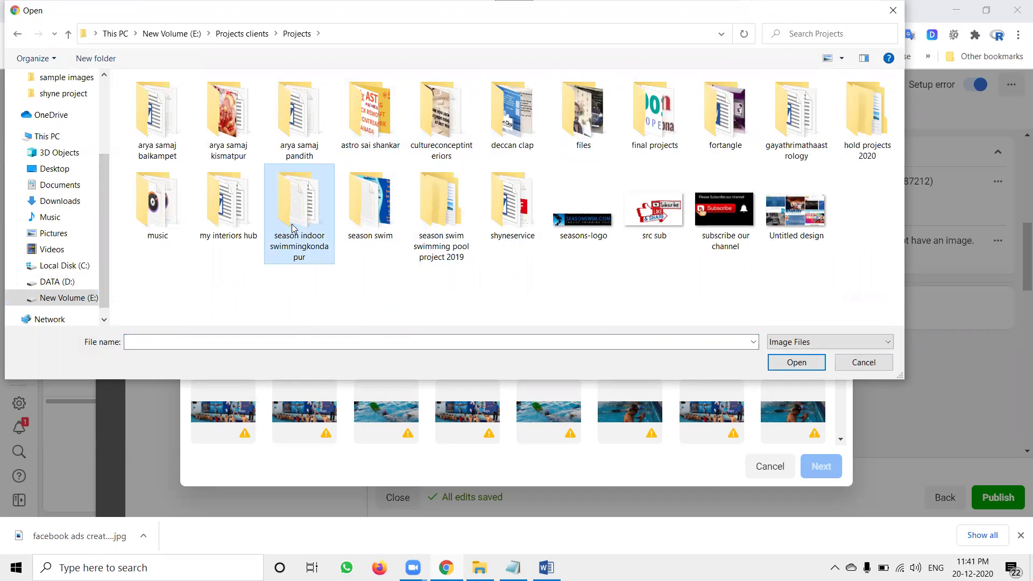
{"action": "double_click", "coordinate": [293, 228]}
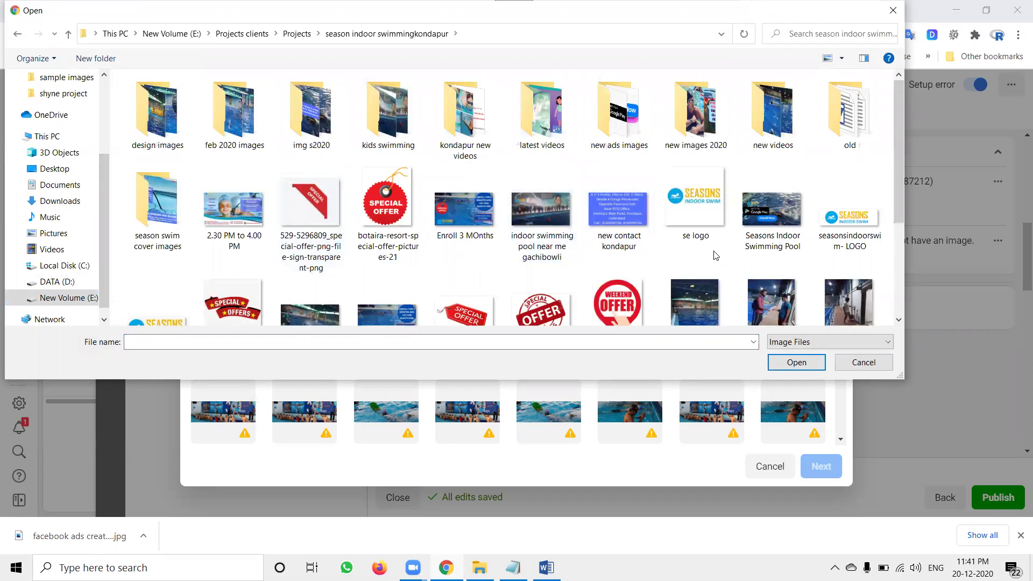
- Upload the December special-offer swimming pool image and apply it to all placements without cropping
{"action": "scroll", "coordinate": [538, 258], "scroll_direction": "down", "scroll_amount": 3}
{"action": "left_click", "coordinate": [401, 197]}
{"action": "double_click", "coordinate": [399, 194]}
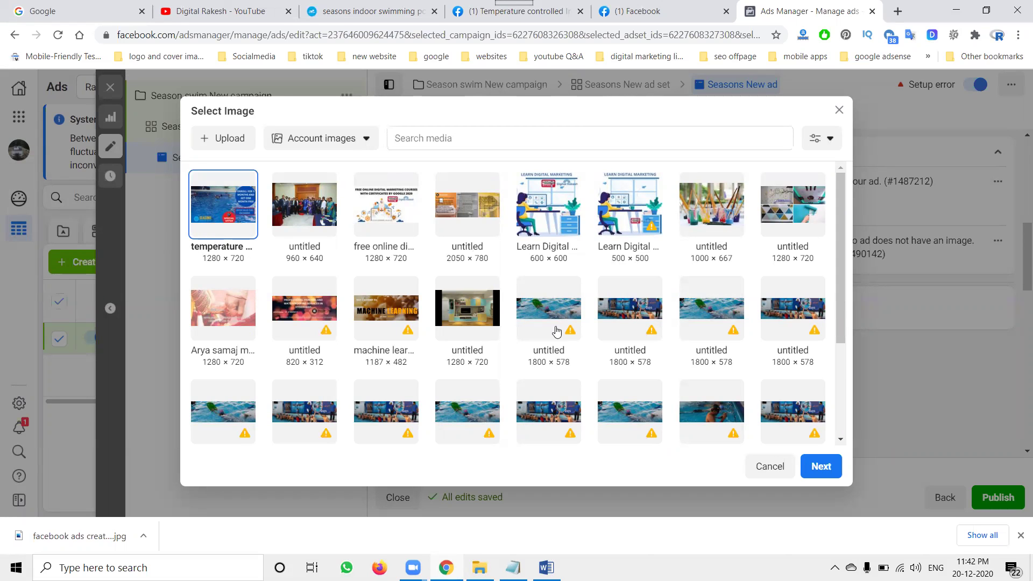
{"action": "left_click", "coordinate": [823, 466]}
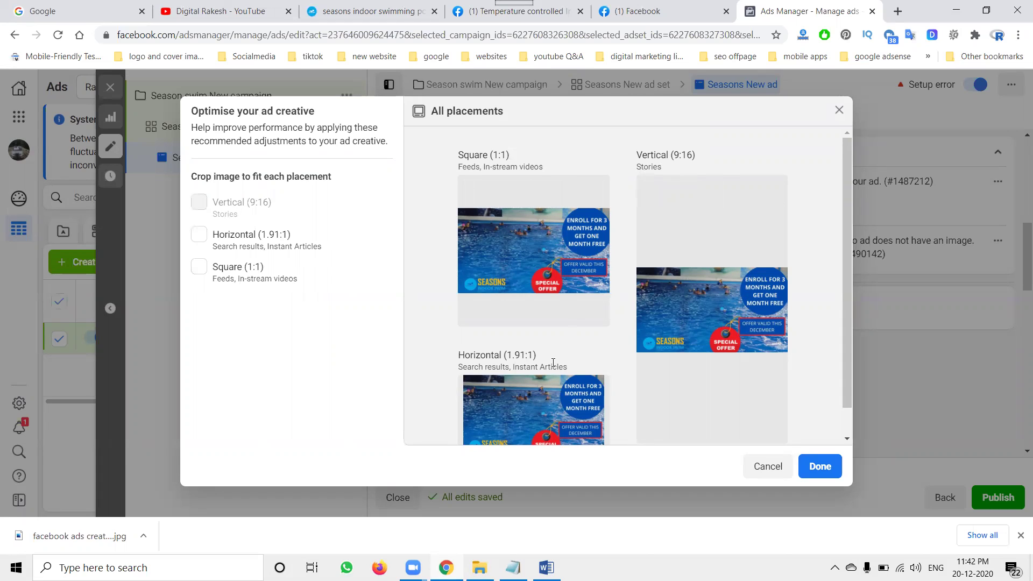
{"action": "scroll", "coordinate": [553, 362], "scroll_direction": "down", "scroll_amount": 1}
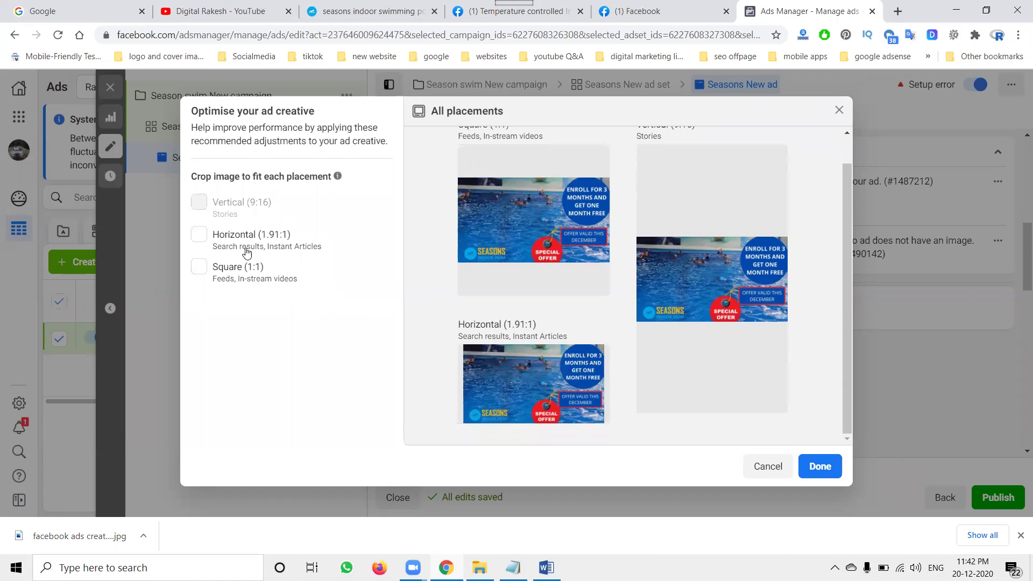
{"action": "left_click", "coordinate": [816, 467]}
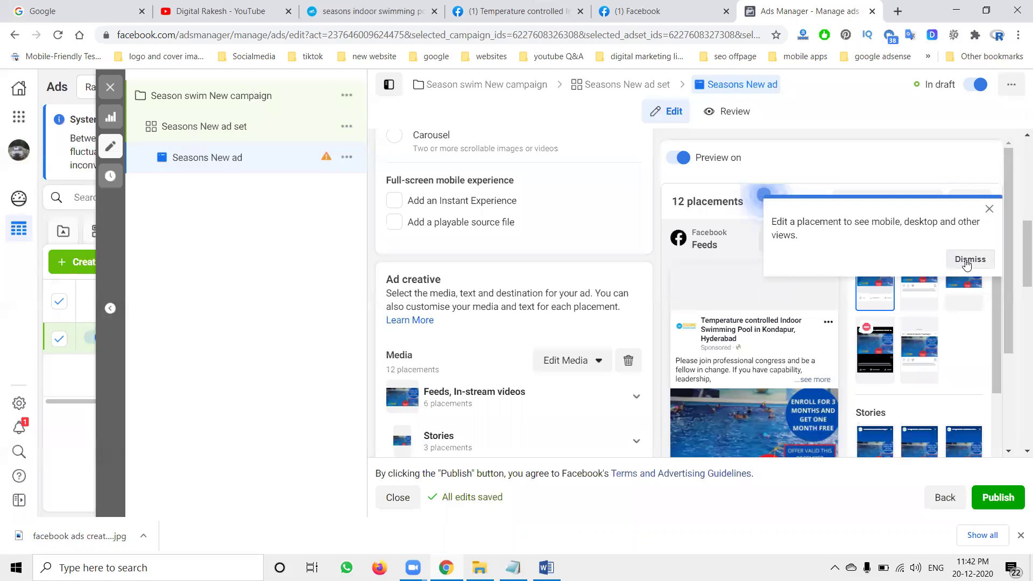
- Dismiss the preview tip and review how the ad looks in all Facebook, Instagram, Audience Network and Messenger placements
{"action": "left_click", "coordinate": [966, 261]}
{"action": "left_click", "coordinate": [866, 202]}
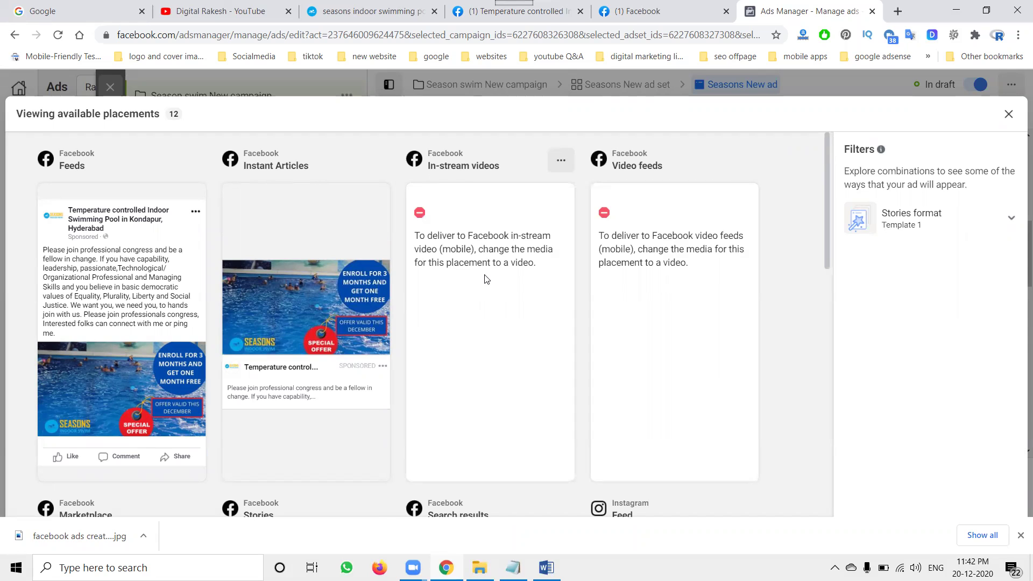
{"action": "scroll", "coordinate": [479, 284], "scroll_direction": "down", "scroll_amount": 4}
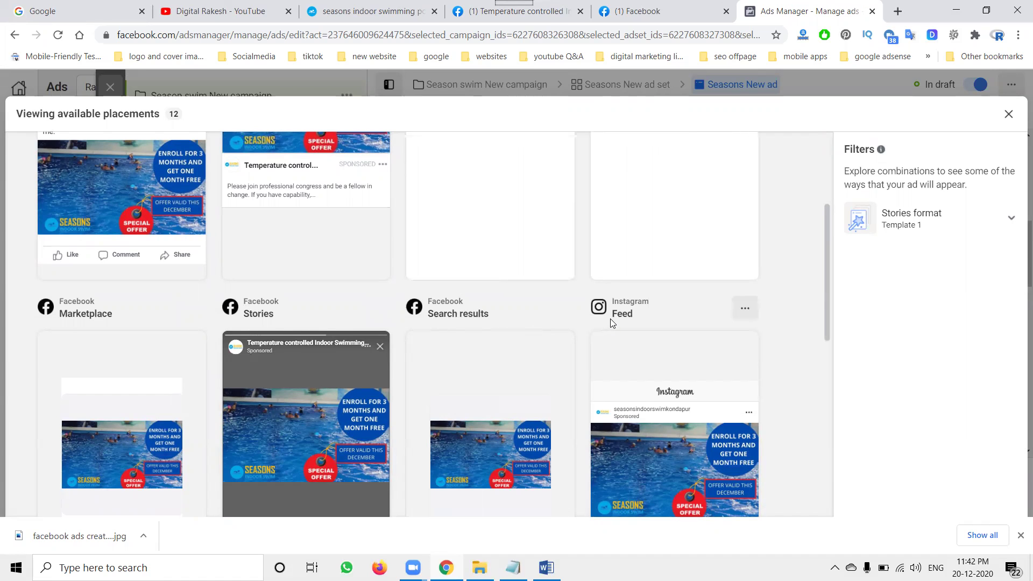
{"action": "scroll", "coordinate": [581, 323], "scroll_direction": "down", "scroll_amount": 6}
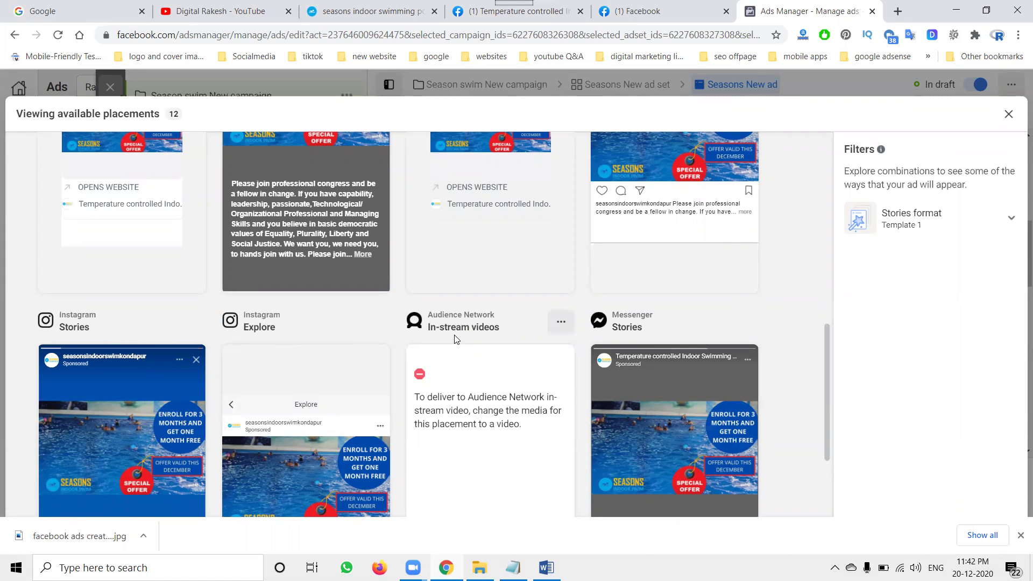
{"action": "scroll", "coordinate": [454, 339], "scroll_direction": "down", "scroll_amount": 3}
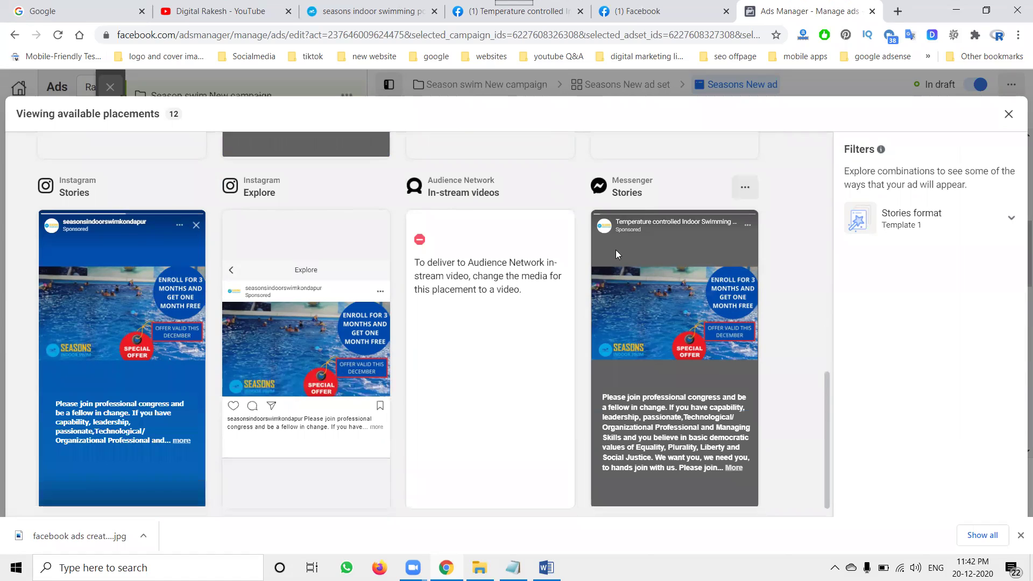
{"action": "scroll", "coordinate": [601, 290], "scroll_direction": "down", "scroll_amount": 1}
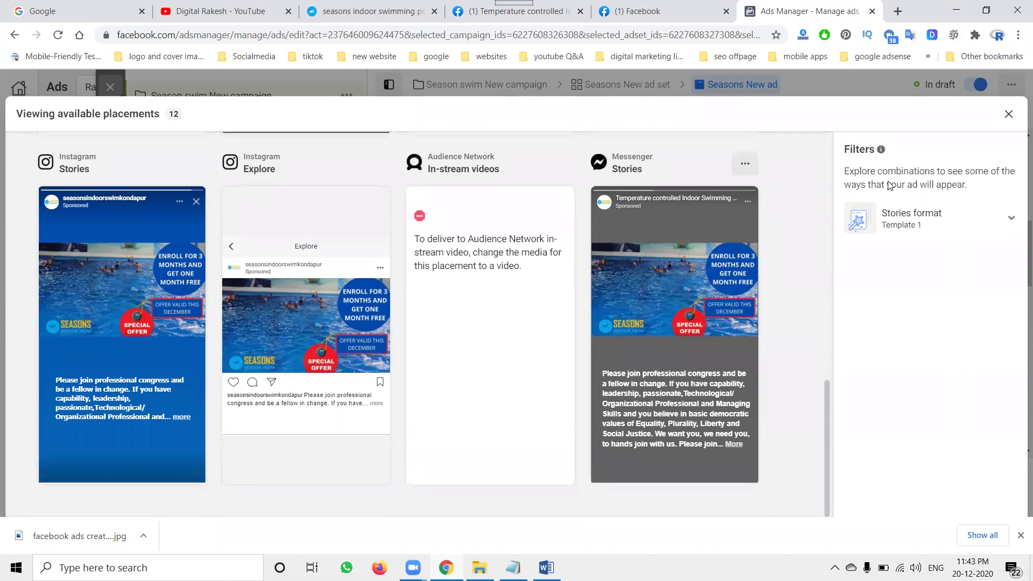
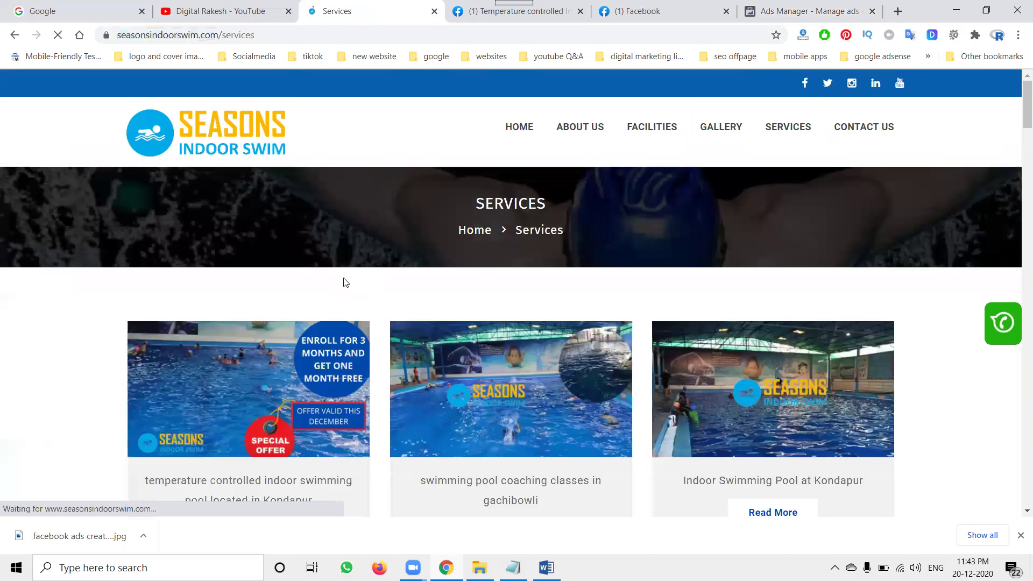
- Copy the title of the temperature controlled indoor swimming pool service page and paste it as the ad's headline in Ads Manager
{"action": "left_click", "coordinate": [253, 237]}
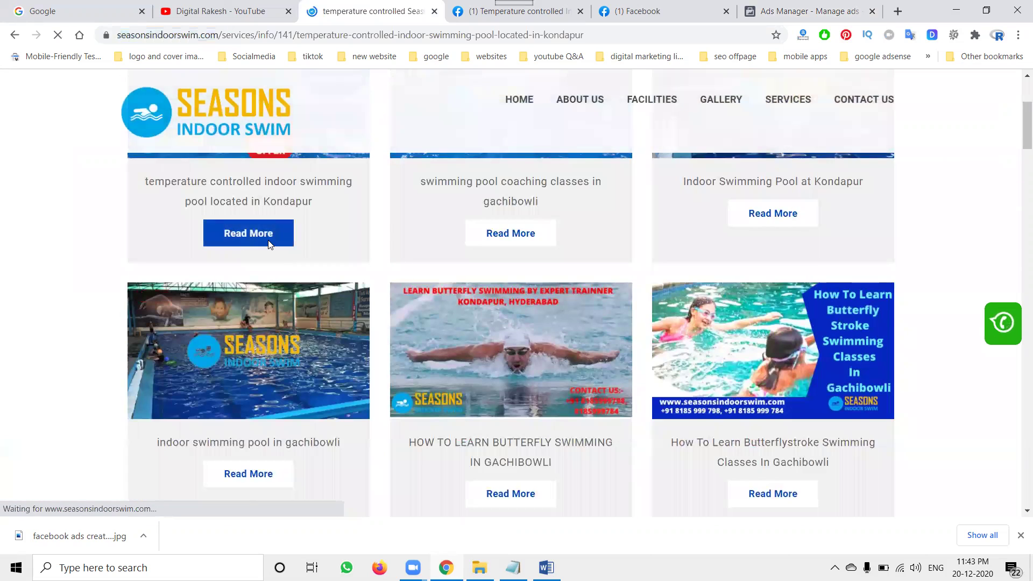
{"action": "scroll", "coordinate": [272, 239], "scroll_direction": "down", "scroll_amount": 6}
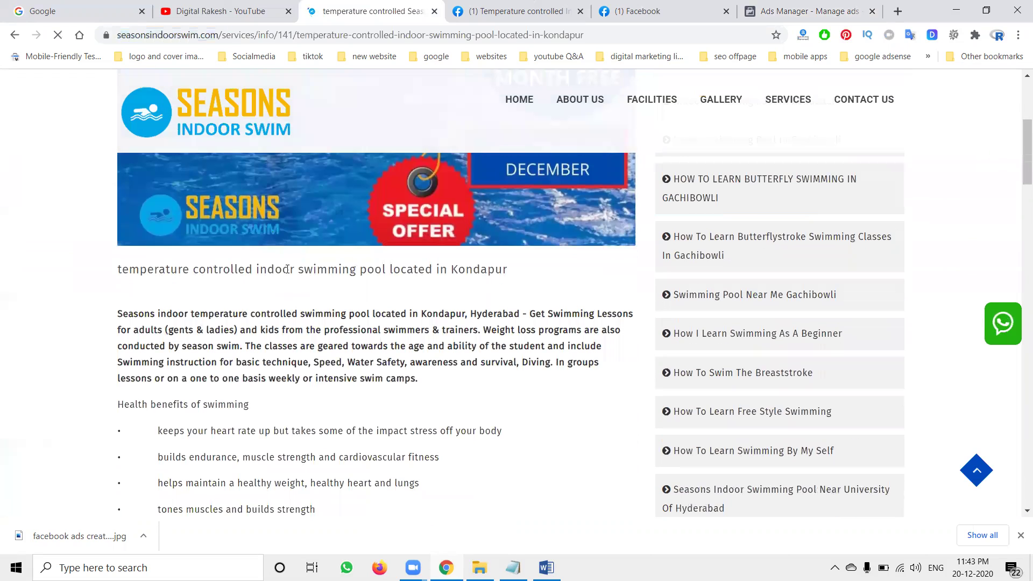
{"action": "triple_click", "coordinate": [287, 269]}
{"action": "key", "text": "ctrl+c"}
{"action": "left_click", "coordinate": [780, 11]}
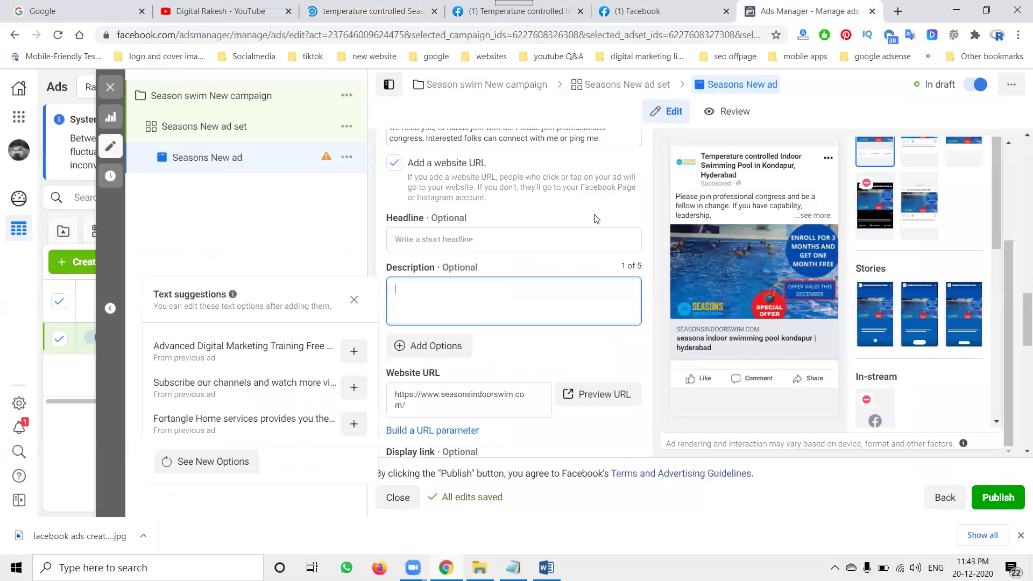
{"action": "left_click", "coordinate": [436, 240]}
{"action": "key", "text": "ctrl+v"}
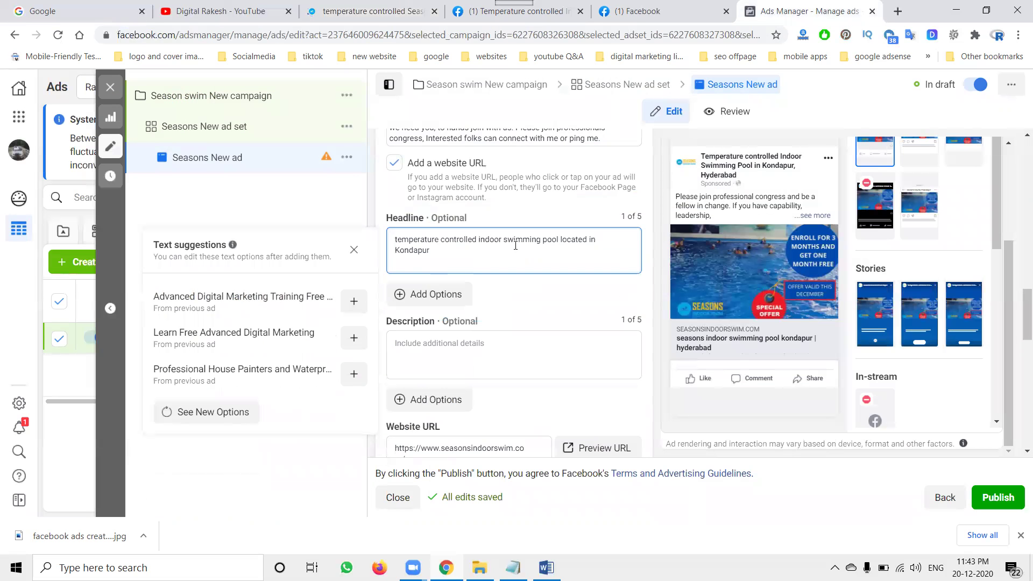
- Shorten the headline to "temperature controlled indoor swimming pool" by removing the trailing location words
{"action": "double_click", "coordinate": [412, 251]}
{"action": "key", "text": "BackSpace"}
{"action": "key", "text": "BackSpace"}
{"action": "key", "text": "BackSpace"}
{"action": "key", "text": "BackSpace"}
{"action": "key", "text": "BackSpace"}
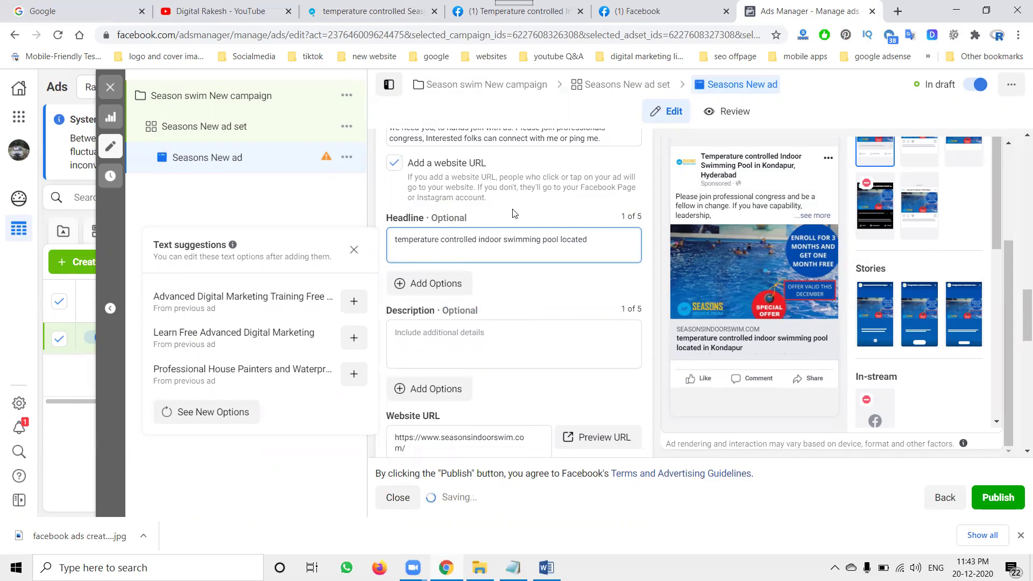
{"action": "double_click", "coordinate": [579, 238]}
{"action": "key", "text": "BackSpace"}
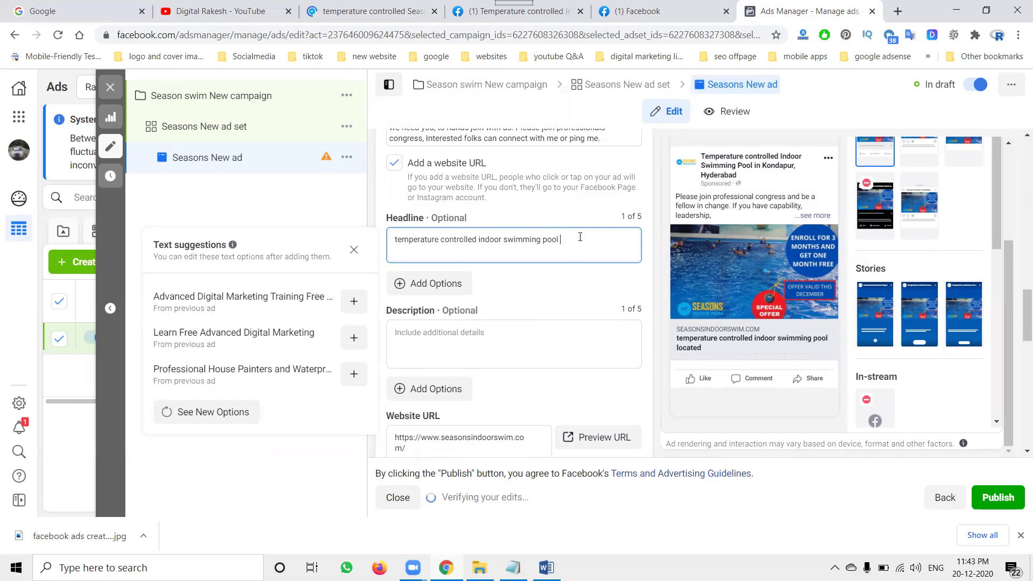
- Copy the service page's body text, from the introduction through "SWIMMING TRAINING FOR BEGINNERS.", into the ad's description
{"action": "left_click", "coordinate": [395, 12]}
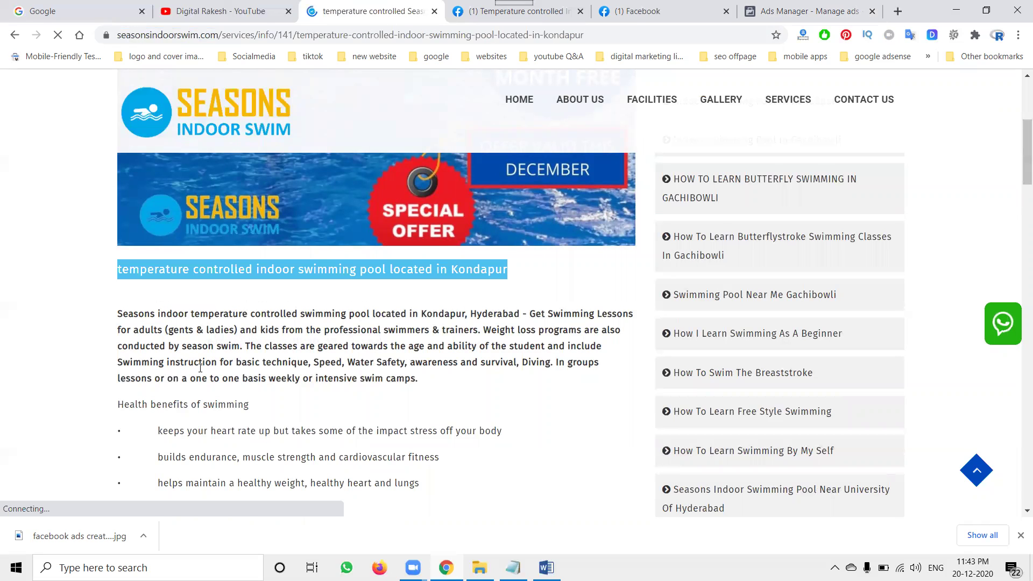
{"action": "left_click", "coordinate": [120, 316]}
{"action": "left_click_drag", "start_coordinate": [120, 316], "coordinate": [363, 336]}
{"action": "scroll", "coordinate": [247, 427], "scroll_direction": "down", "scroll_amount": 15}
{"action": "left_click", "coordinate": [807, 11]}
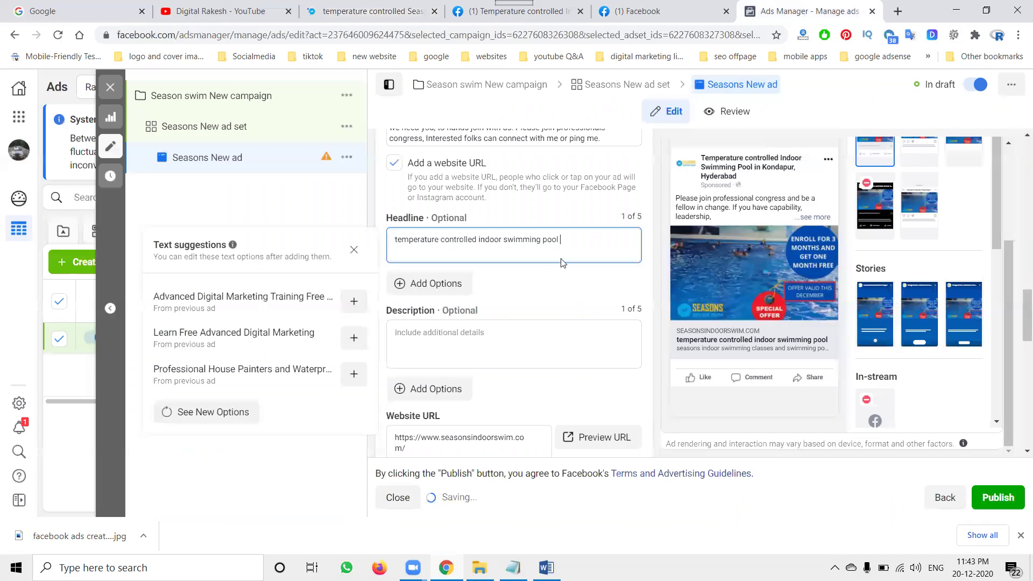
{"action": "left_click", "coordinate": [528, 346]}
{"action": "key", "text": "ctrl+v"}
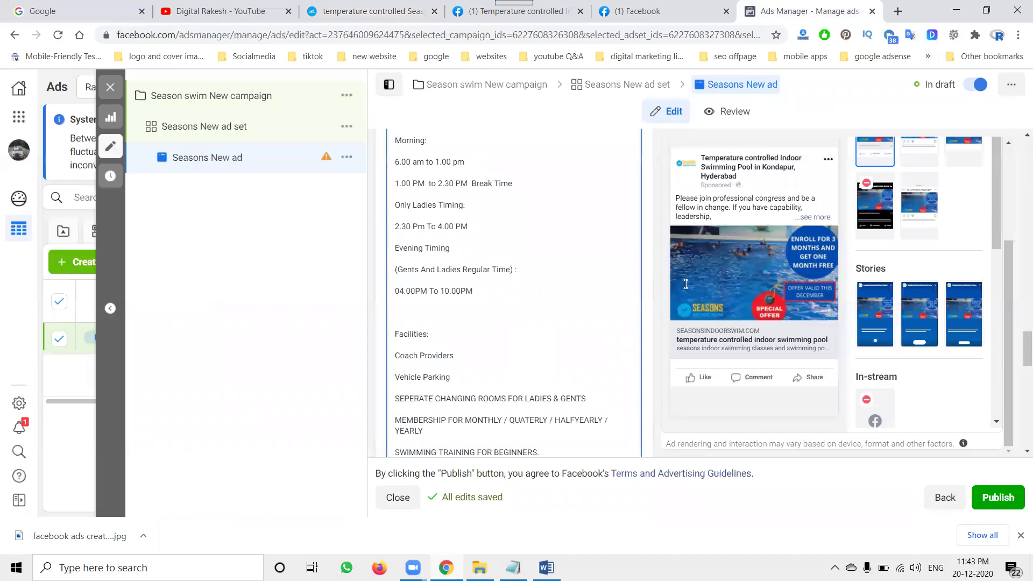
- Set the ad's call to action to Book Now
{"action": "scroll", "coordinate": [721, 288], "scroll_direction": "down", "scroll_amount": 5}
{"action": "scroll", "coordinate": [720, 291], "scroll_direction": "down", "scroll_amount": 2}
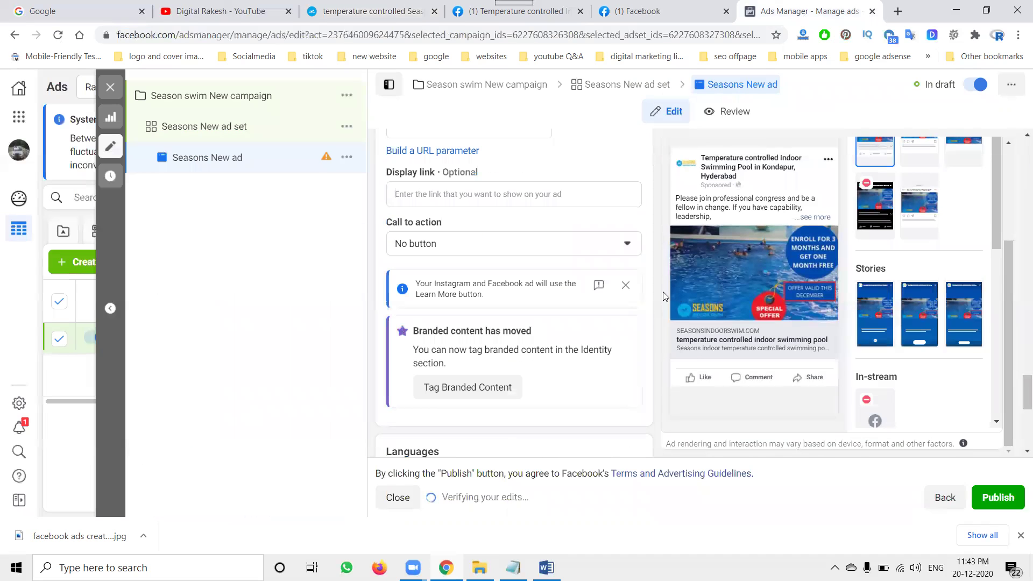
{"action": "left_click", "coordinate": [421, 197]}
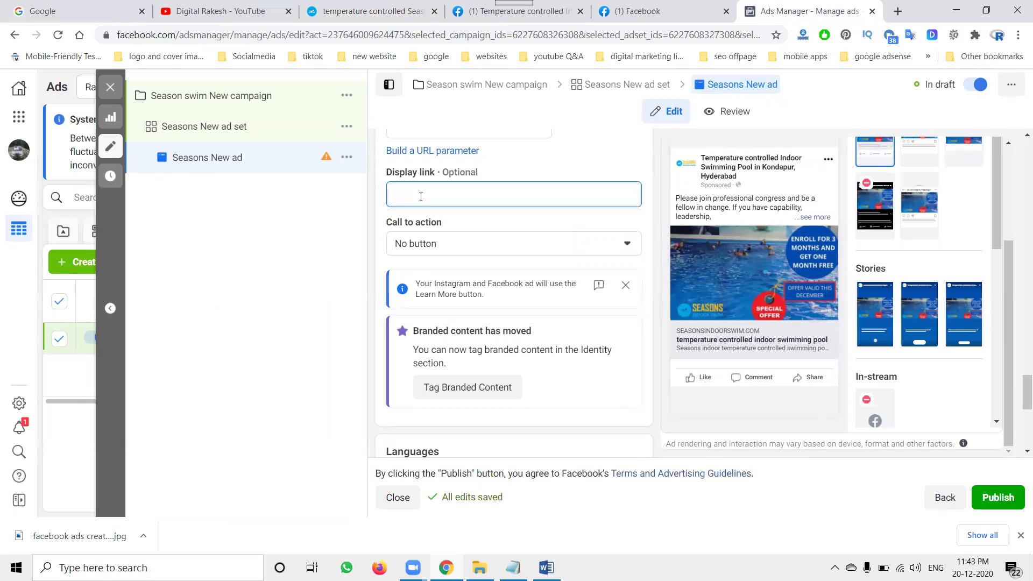
{"action": "left_click", "coordinate": [431, 243]}
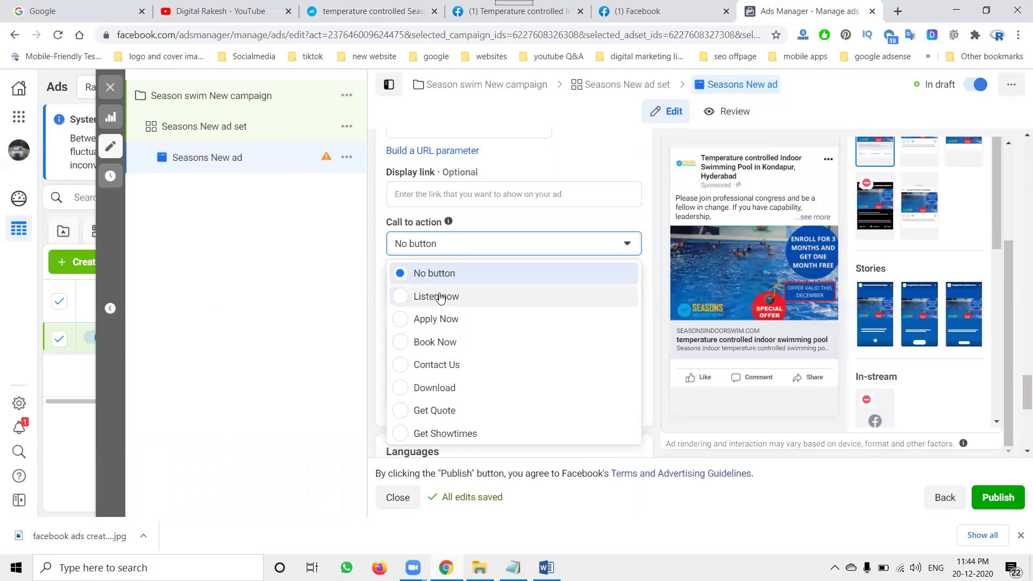
{"action": "left_click", "coordinate": [435, 341]}
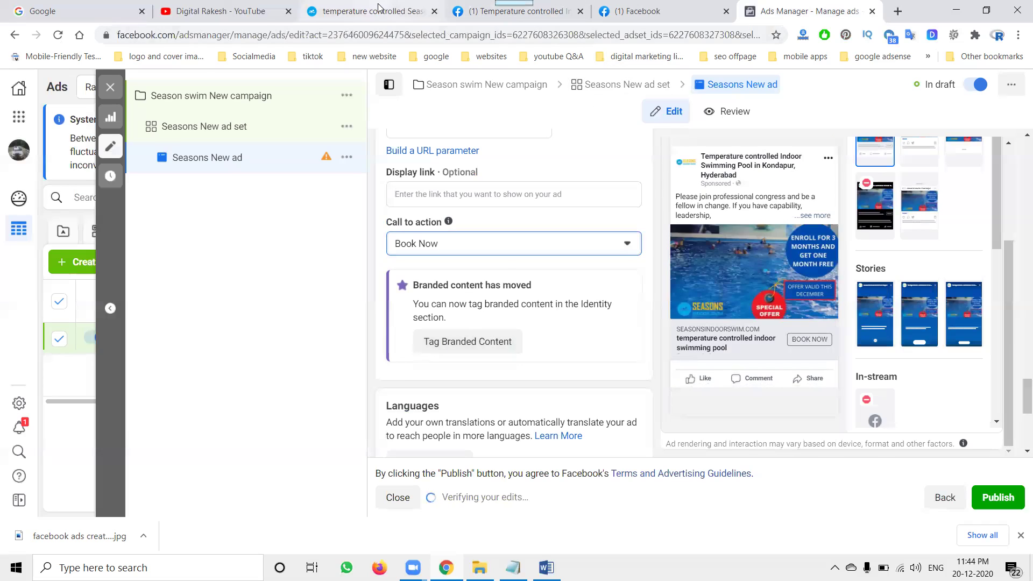
- Copy the Kondapur temperature controlled pool service page's web address and paste it as the ad's display link
{"action": "left_click", "coordinate": [361, 12]}
{"action": "left_click", "coordinate": [357, 35]}
{"action": "key", "text": "ctrl+c"}
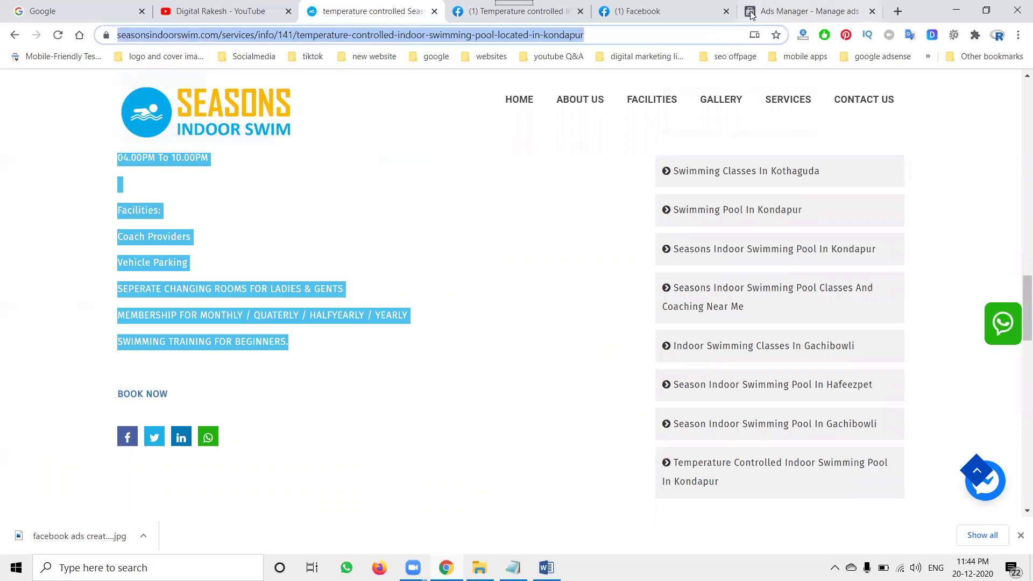
{"action": "left_click", "coordinate": [801, 12]}
{"action": "left_click", "coordinate": [482, 193]}
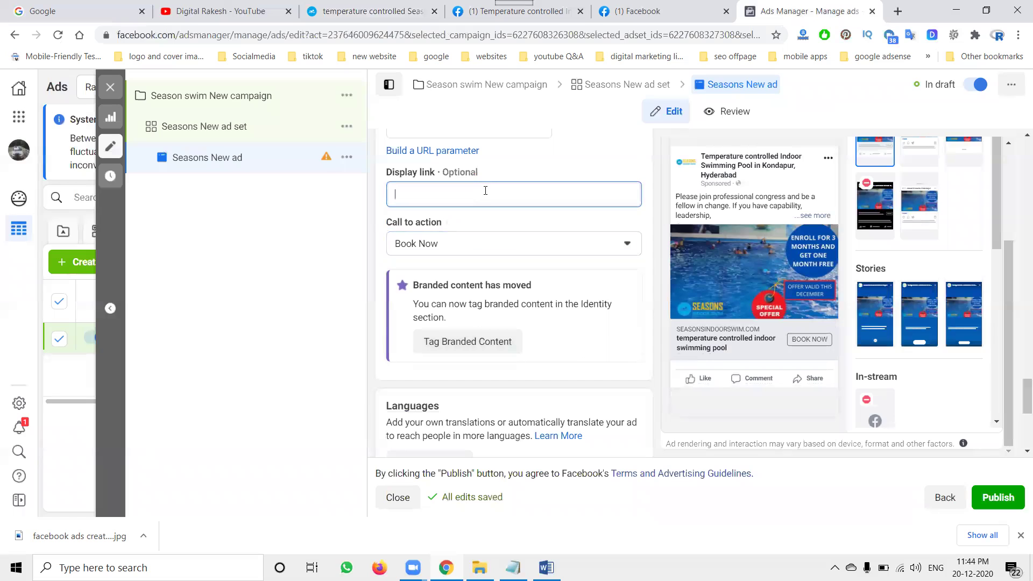
{"action": "key", "text": "ctrl+v"}
{"action": "scroll", "coordinate": [500, 233], "scroll_direction": "up", "scroll_amount": 2}
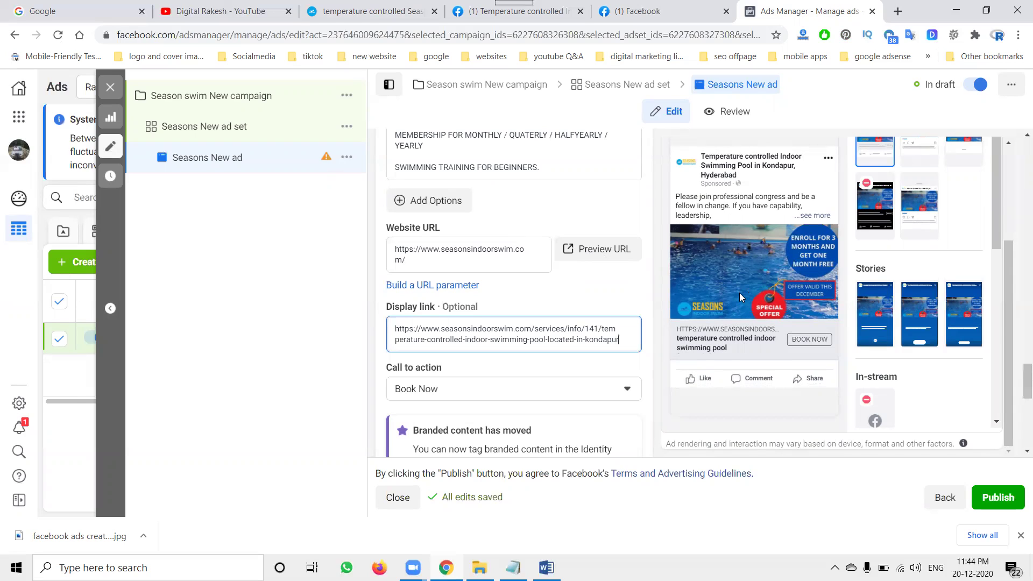
{"action": "scroll", "coordinate": [600, 313], "scroll_direction": "down", "scroll_amount": 1}
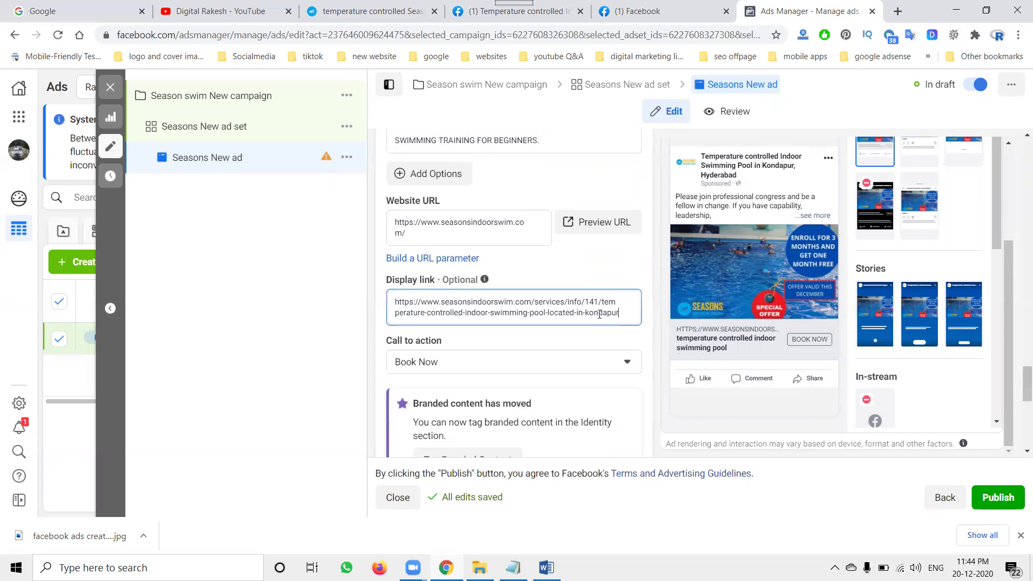
{"action": "scroll", "coordinate": [599, 313], "scroll_direction": "down", "scroll_amount": 1}
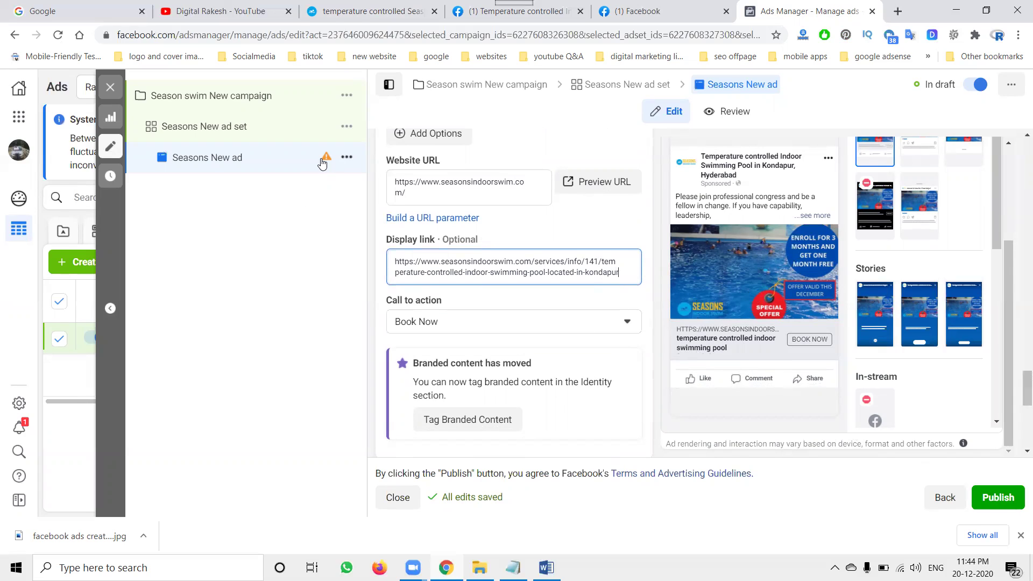
- Check the recommendation on Seasons New ad and the media edit options, and publish the ad
{"action": "mouse_move", "coordinate": [322, 163]}
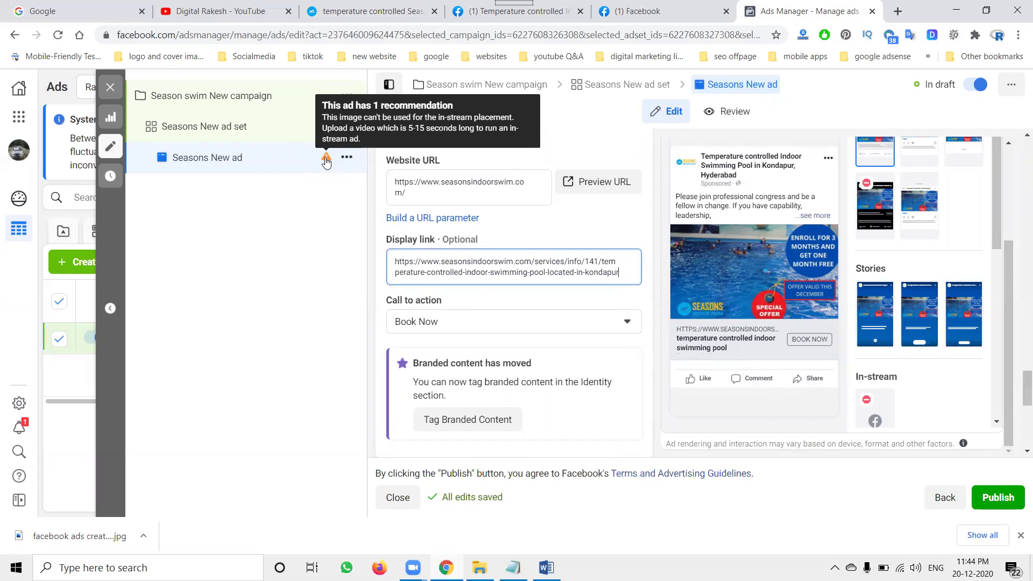
{"action": "scroll", "coordinate": [528, 278], "scroll_direction": "up", "scroll_amount": 6}
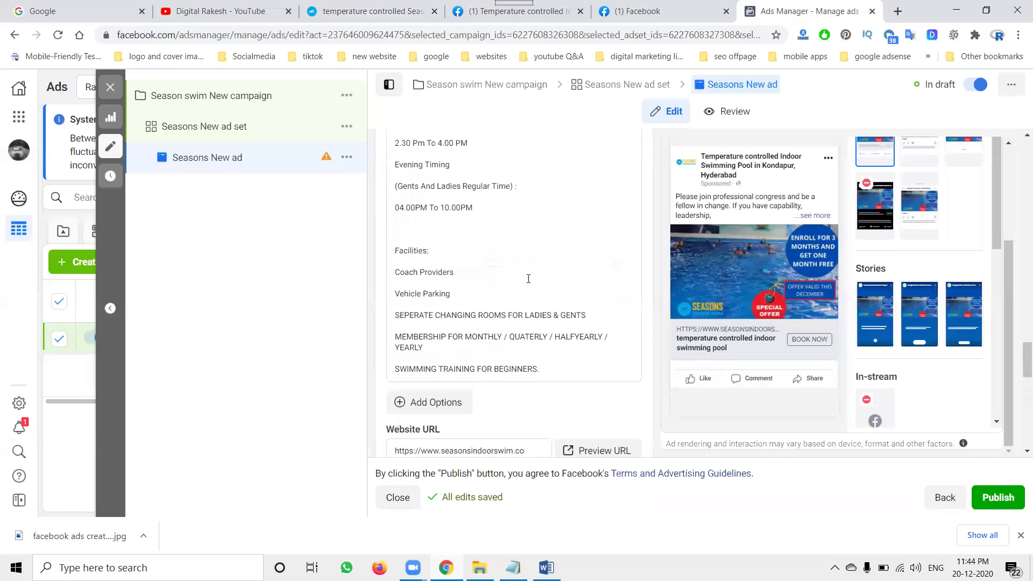
{"action": "scroll", "coordinate": [528, 278], "scroll_direction": "up", "scroll_amount": 10}
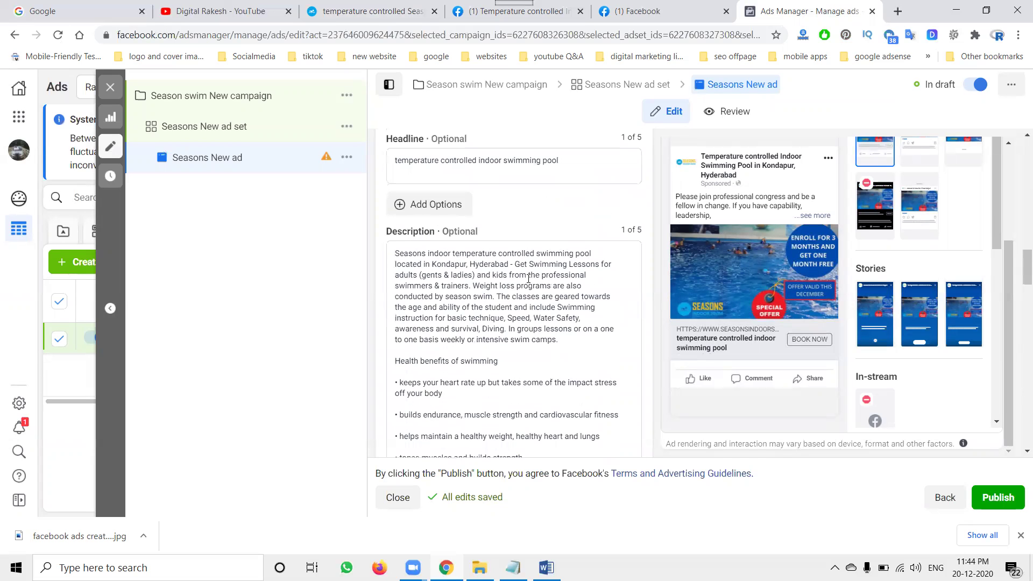
{"action": "scroll", "coordinate": [528, 282], "scroll_direction": "up", "scroll_amount": 10}
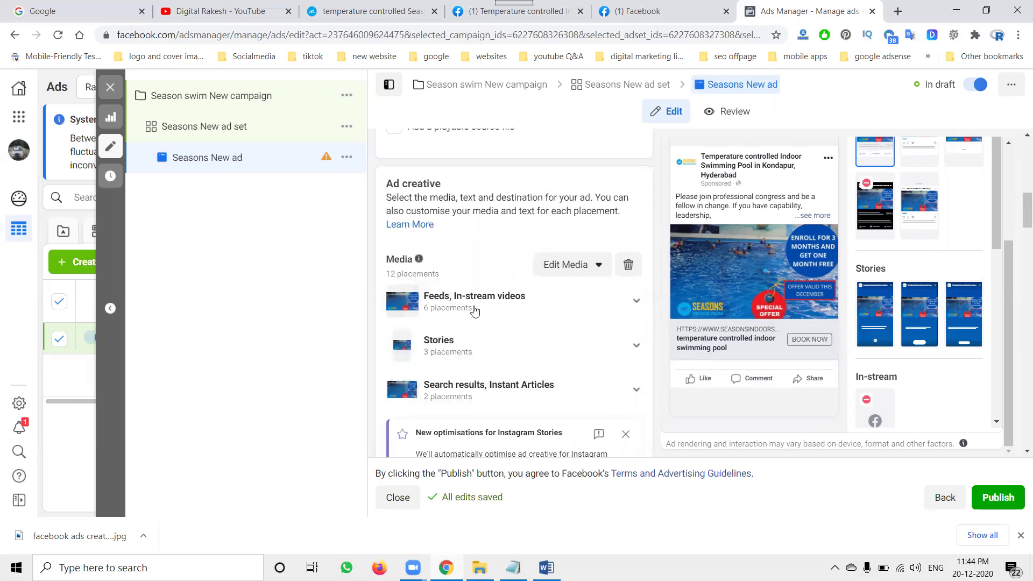
{"action": "left_click", "coordinate": [597, 265]}
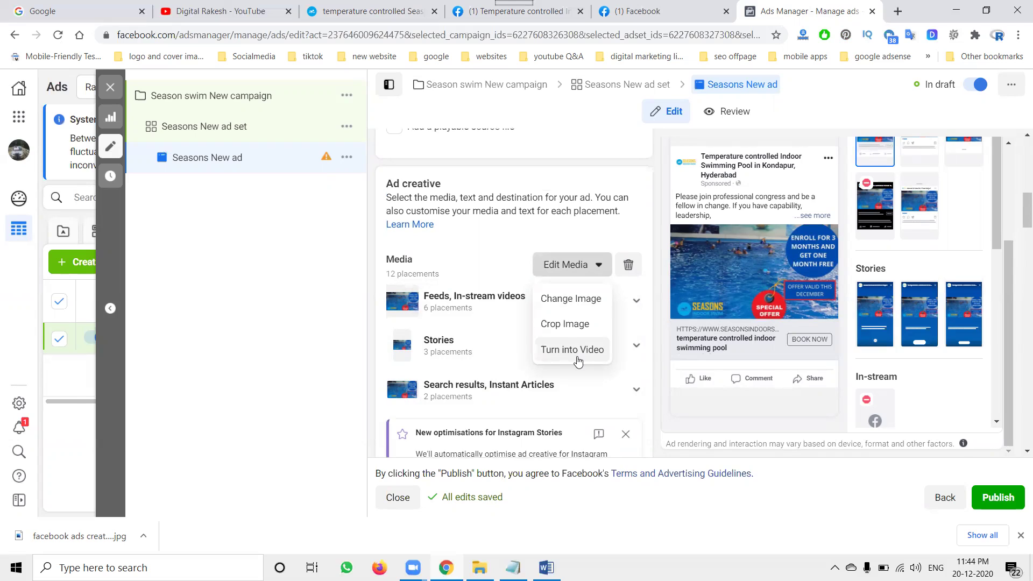
{"action": "left_click", "coordinate": [1004, 499]}
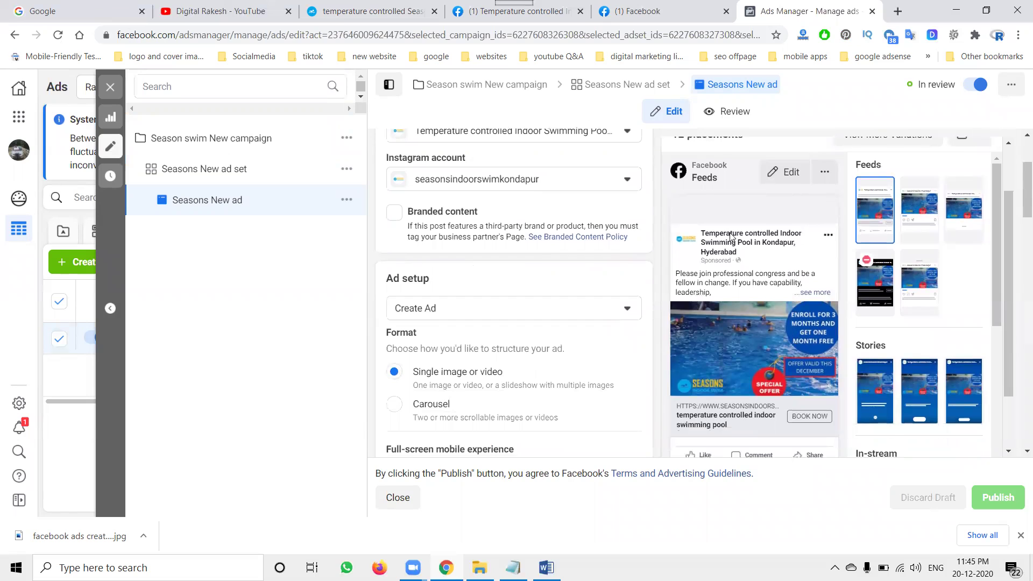
- View a sponsored post in the Facebook feed, and return to Ads Manager to close the ad editor and refresh the ads list
{"action": "left_click", "coordinate": [640, 11]}
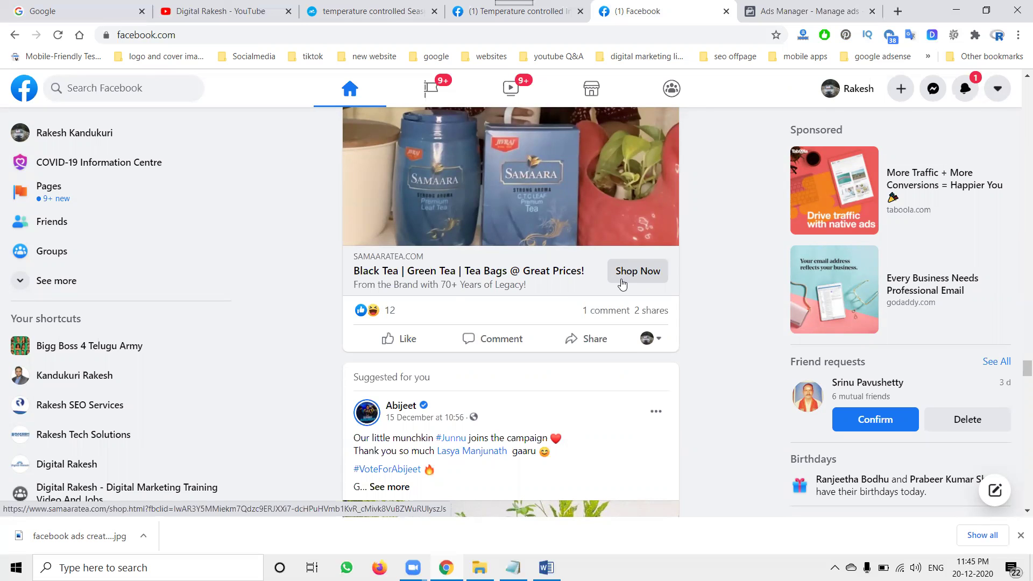
{"action": "left_click", "coordinate": [793, 12]}
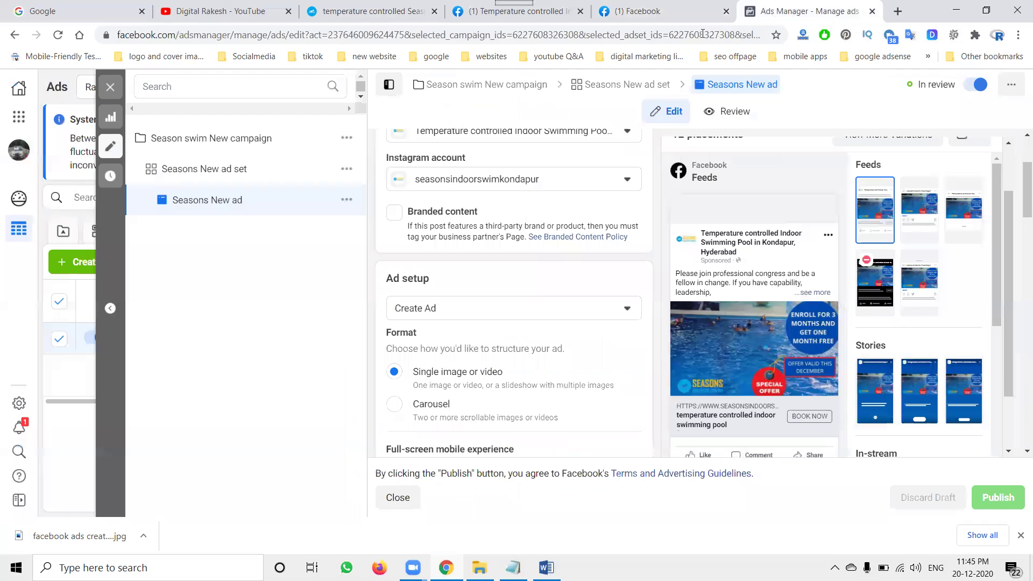
{"action": "left_click", "coordinate": [110, 88]}
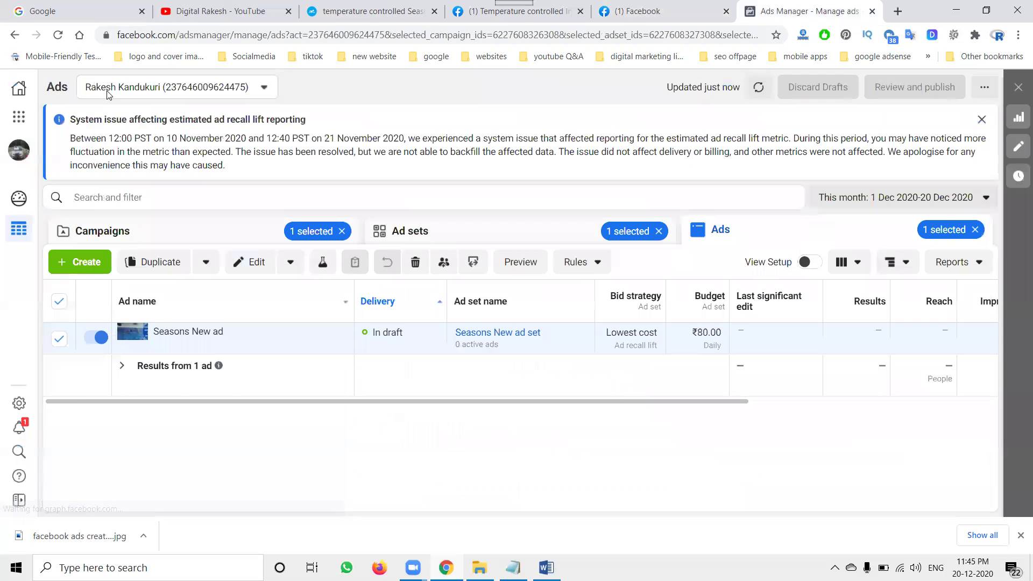
{"action": "left_click", "coordinate": [60, 39]}
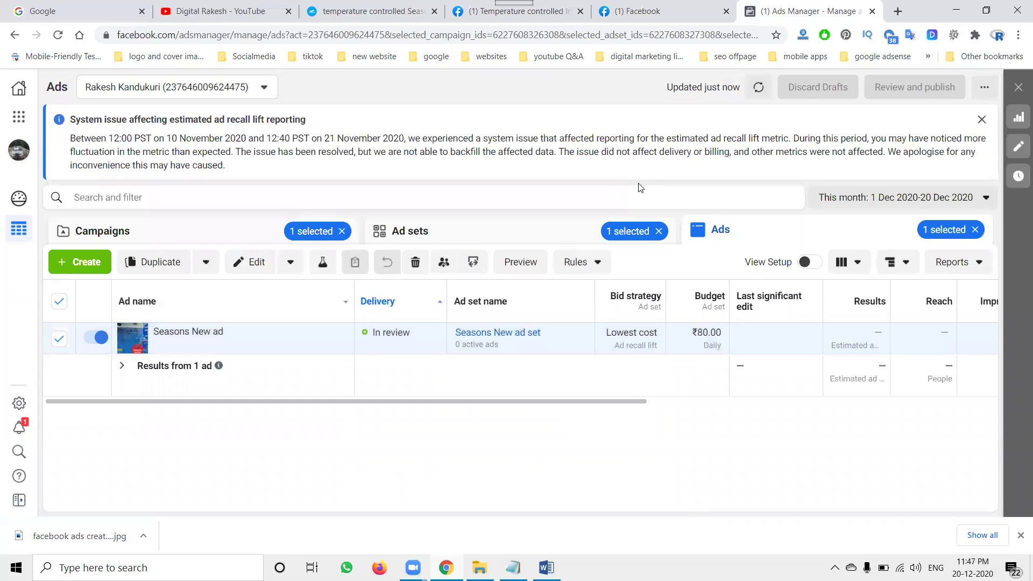
- Show the Digital Rakesh YouTube channel and open rakeshtechsolutions.com in a new browser tab
{"action": "left_click", "coordinate": [250, 13]}
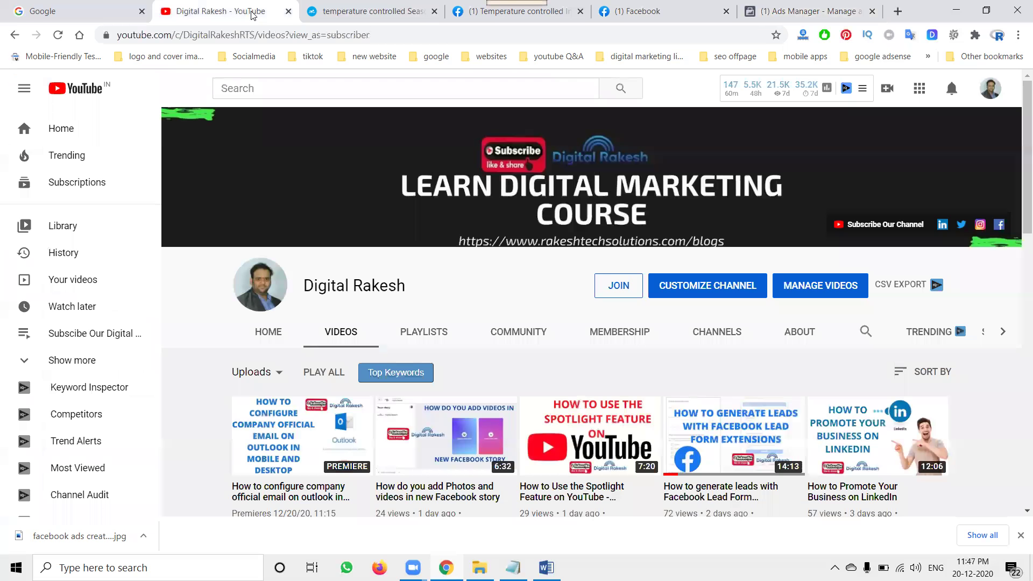
{"action": "left_click", "coordinate": [897, 11]}
{"action": "type", "text": "ra"}
{"action": "key", "text": "Return"}
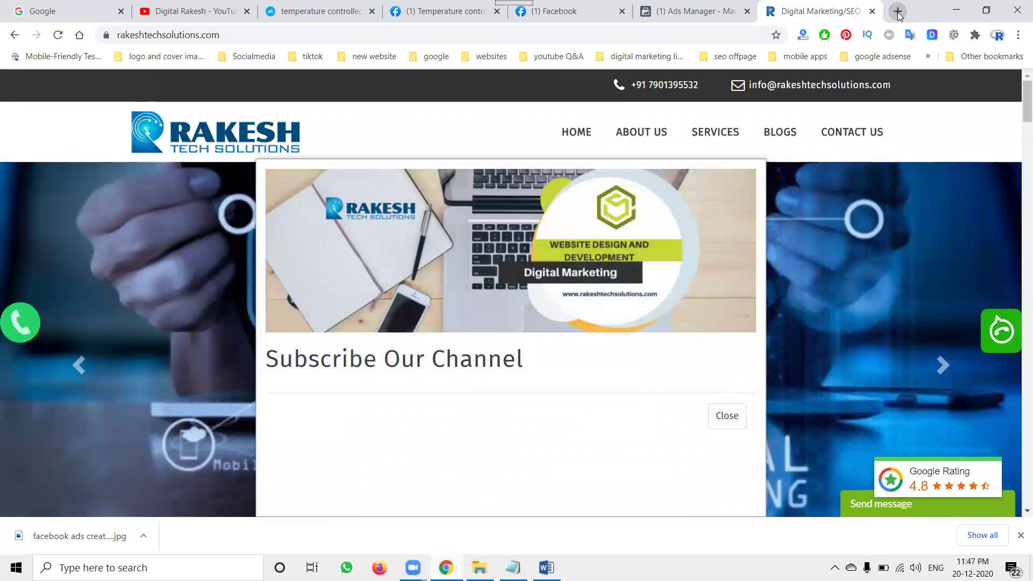
{"action": "mouse_move", "coordinate": [651, 236]}
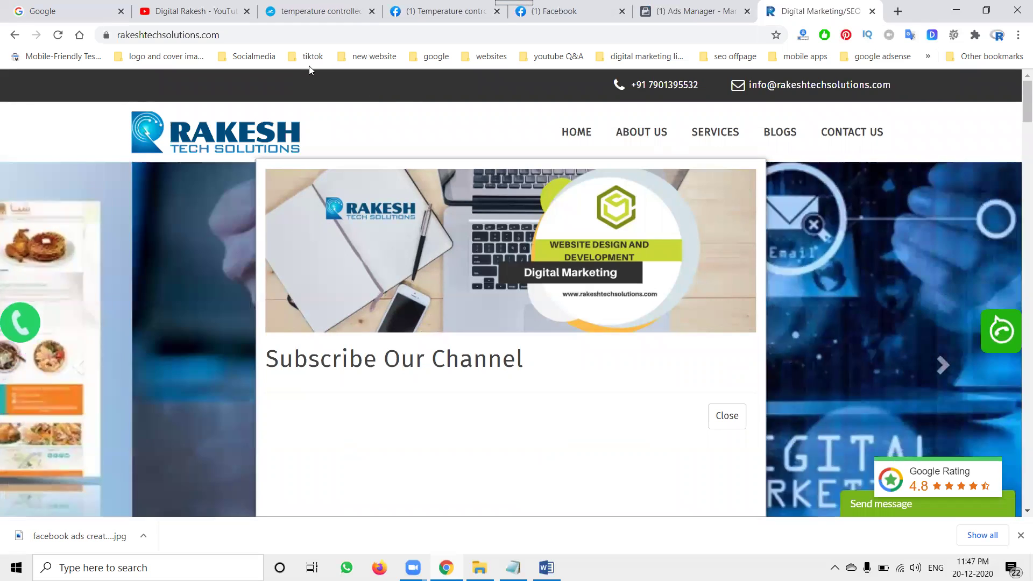
{"action": "left_click", "coordinate": [175, 4]}
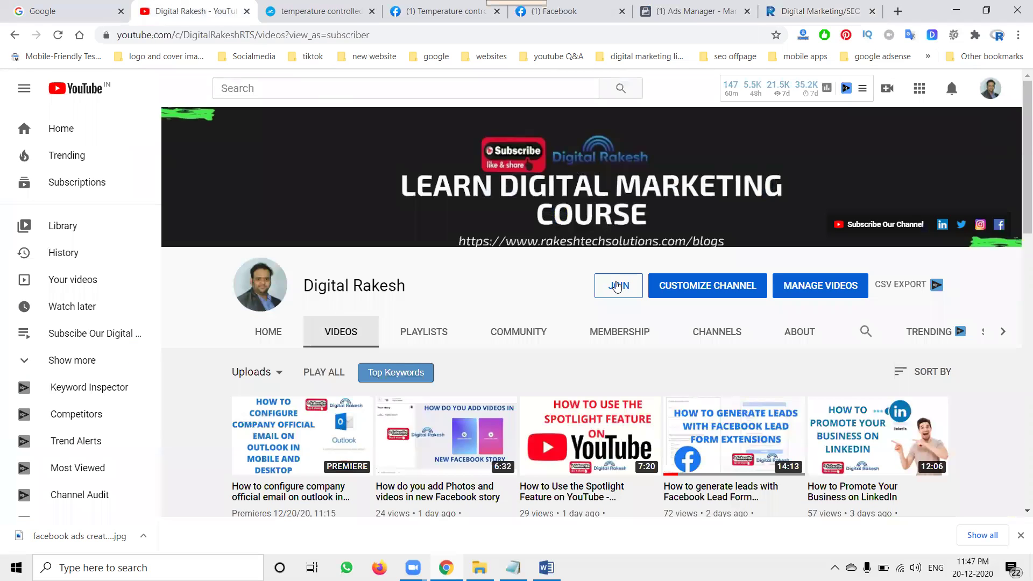